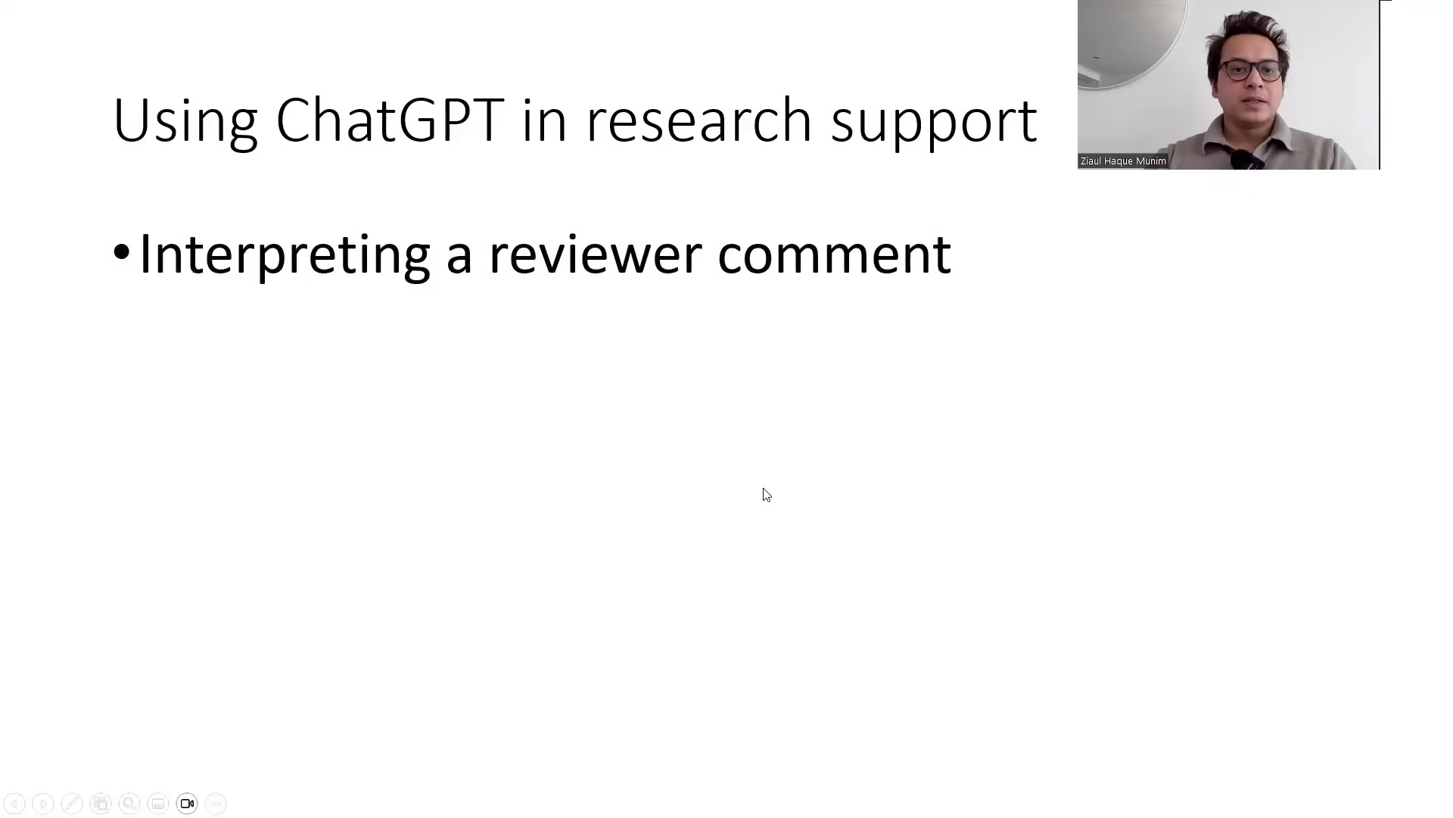
- Advance the slide to reveal the 'Explaining a R script' bullet
left_click(764, 493)
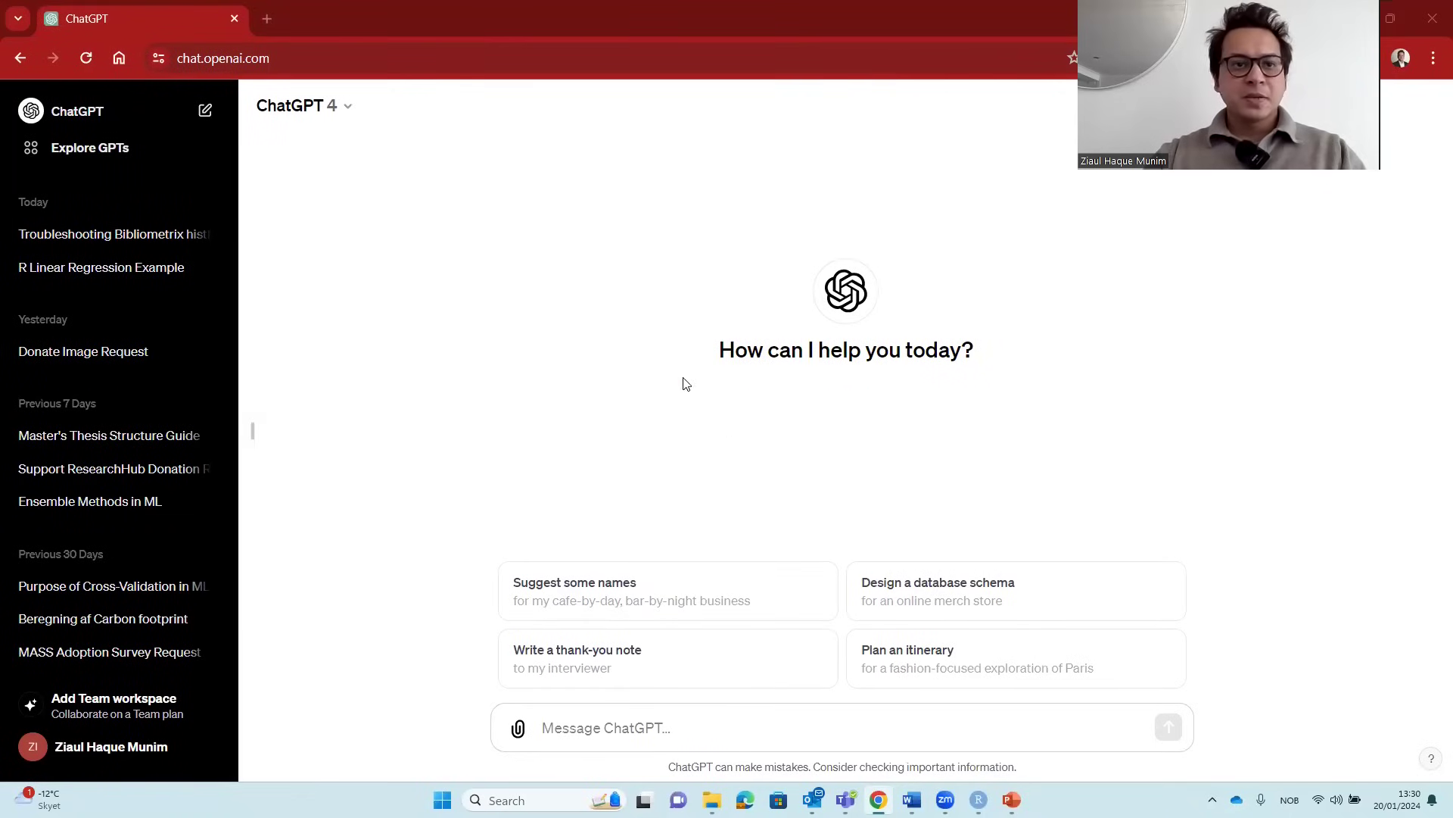
- Confirm GPT-4 as the model for the new ChatGPT chat
left_click(352, 110)
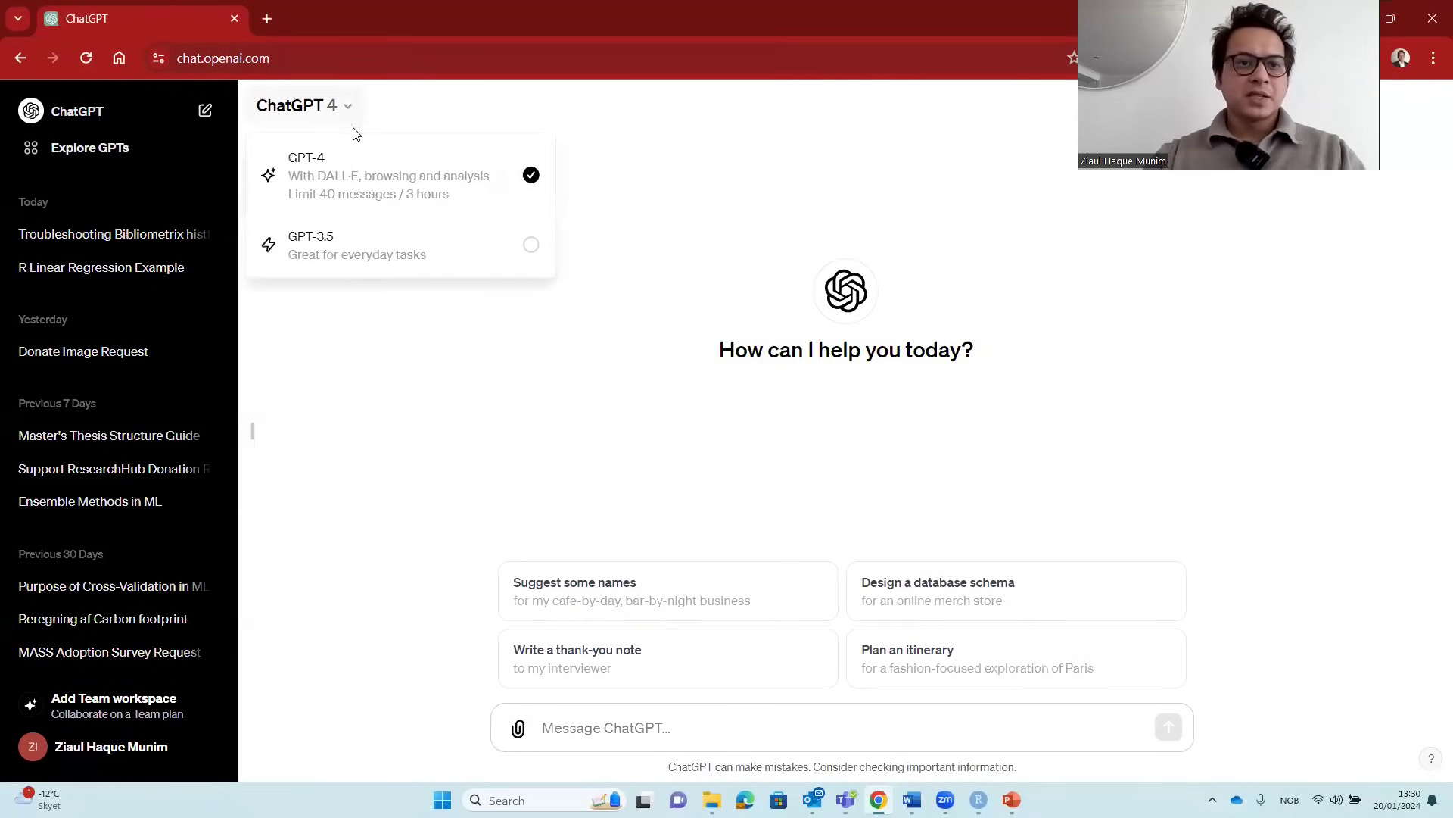
left_click(450, 210)
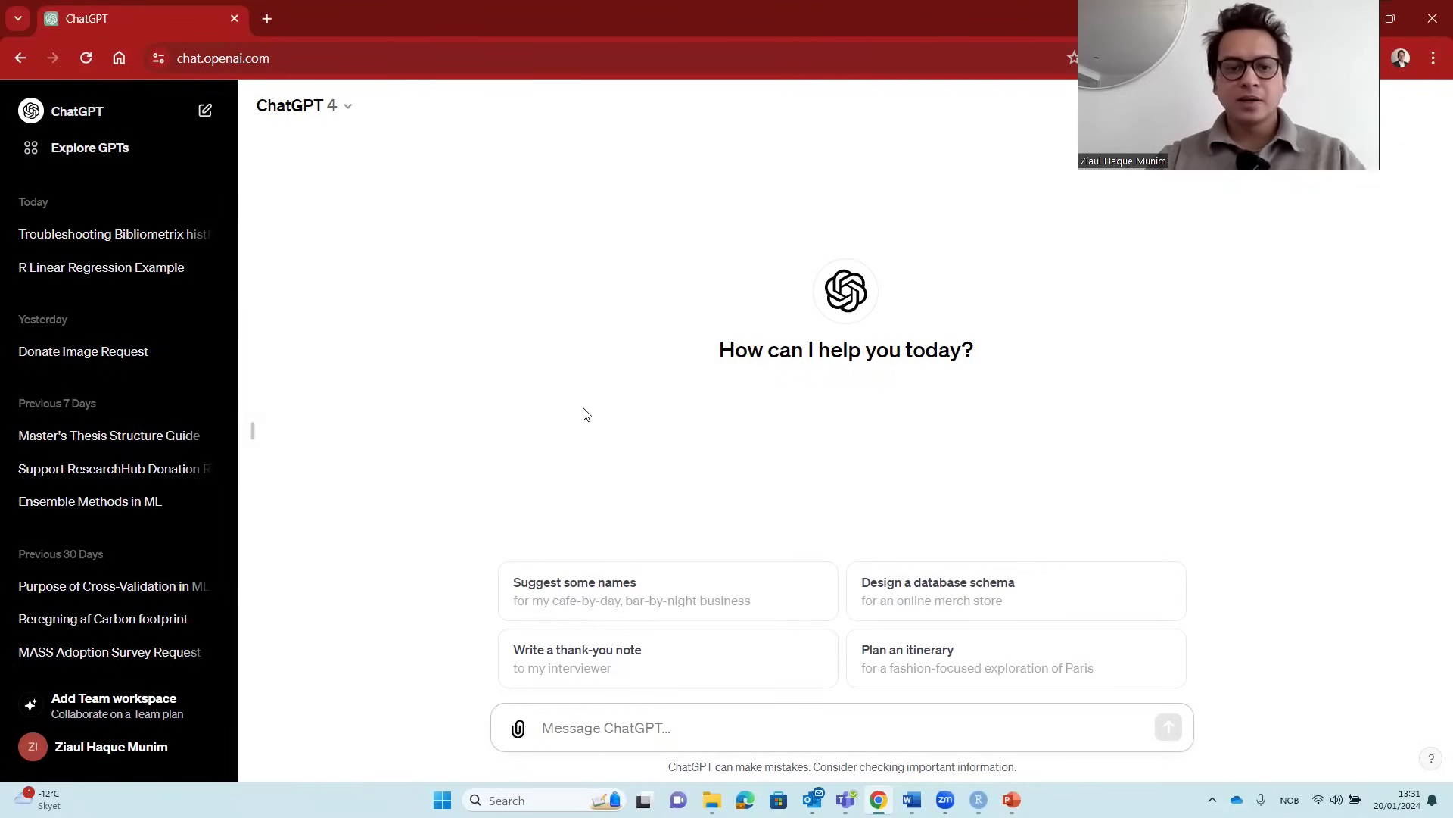
- Select Reviewer 2's first comment in the 'Response to reviewers v4' Word document
key("alt+Tab")
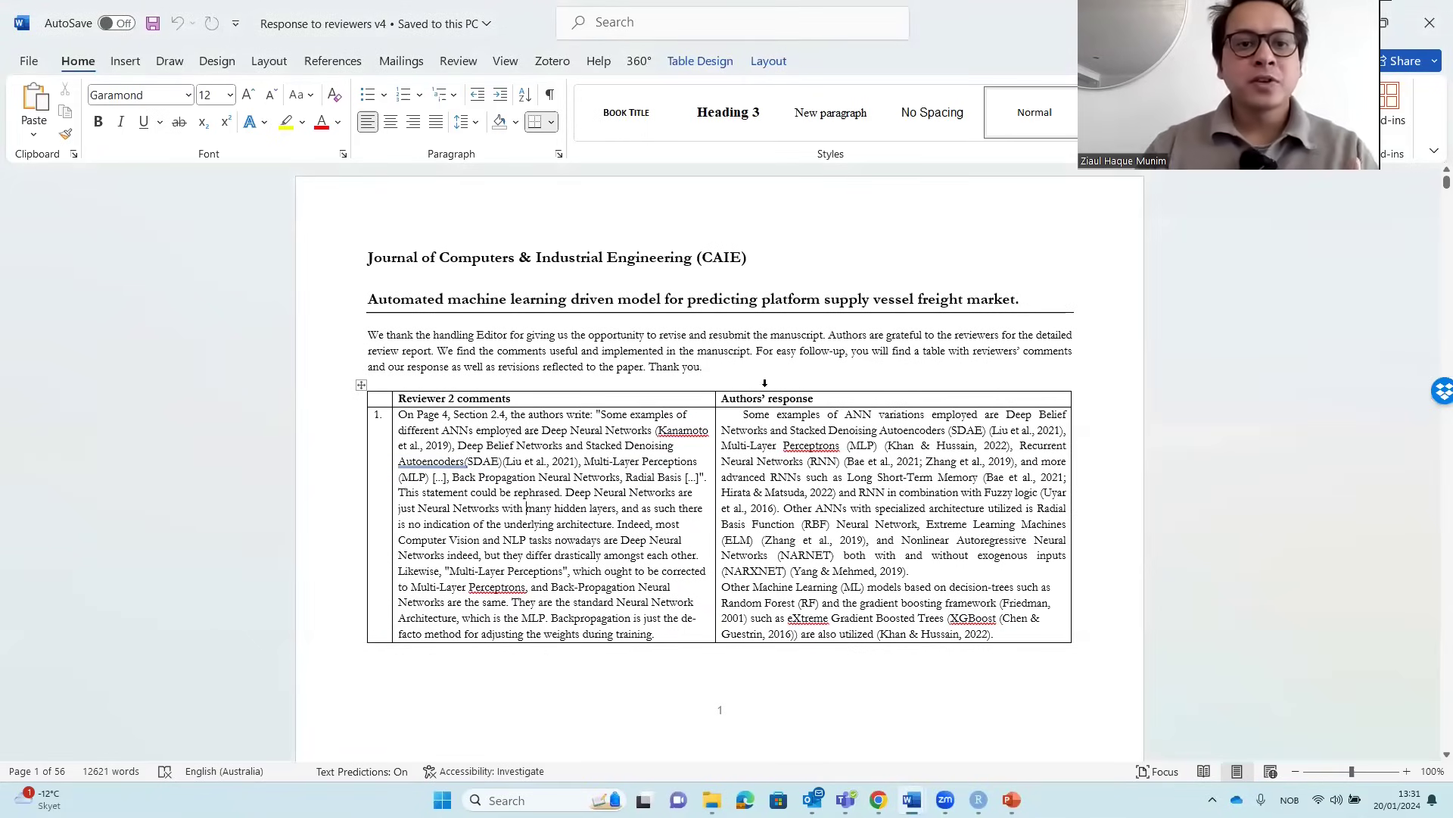
left_click(554, 405)
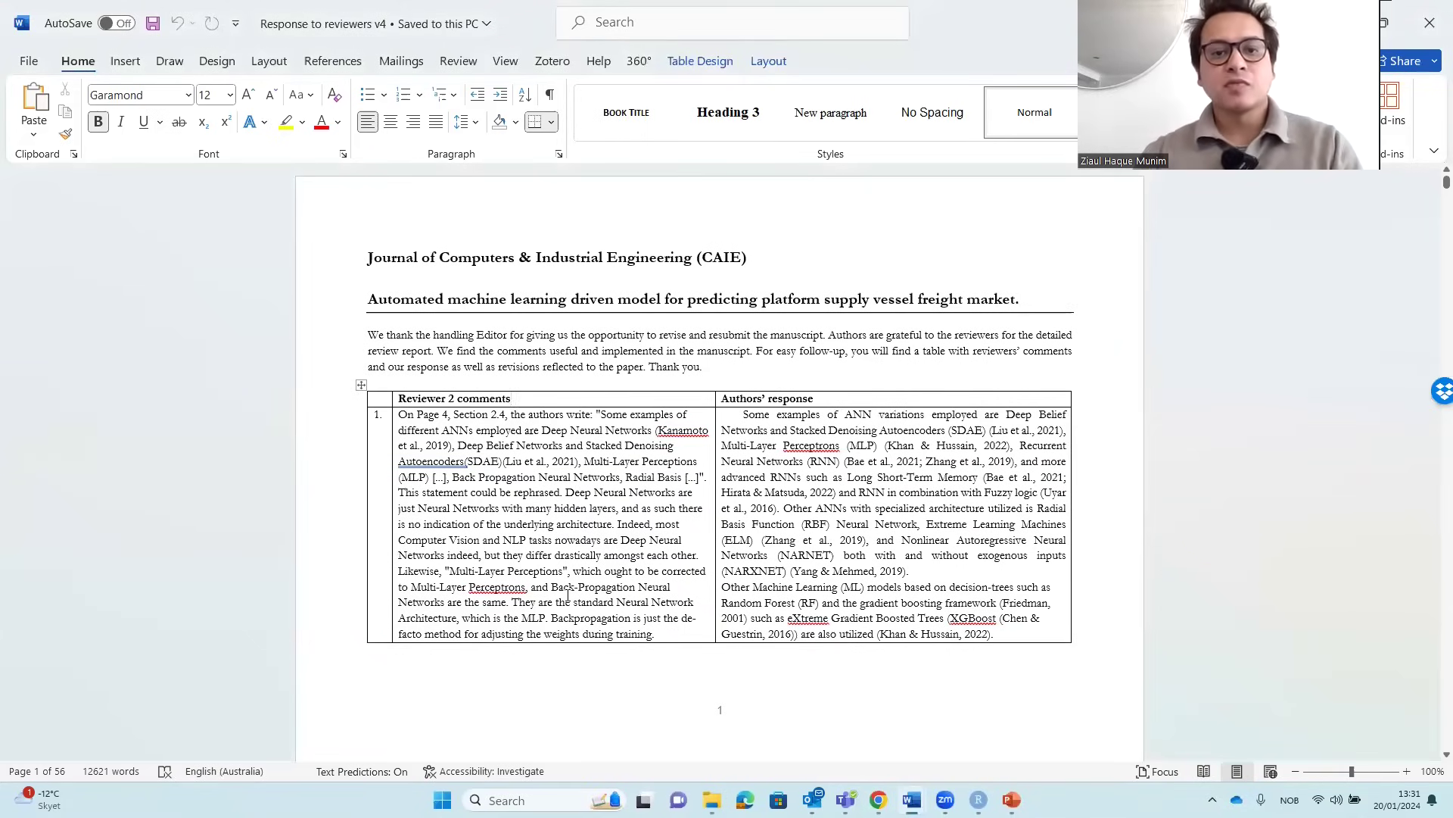
left_click(930, 461)
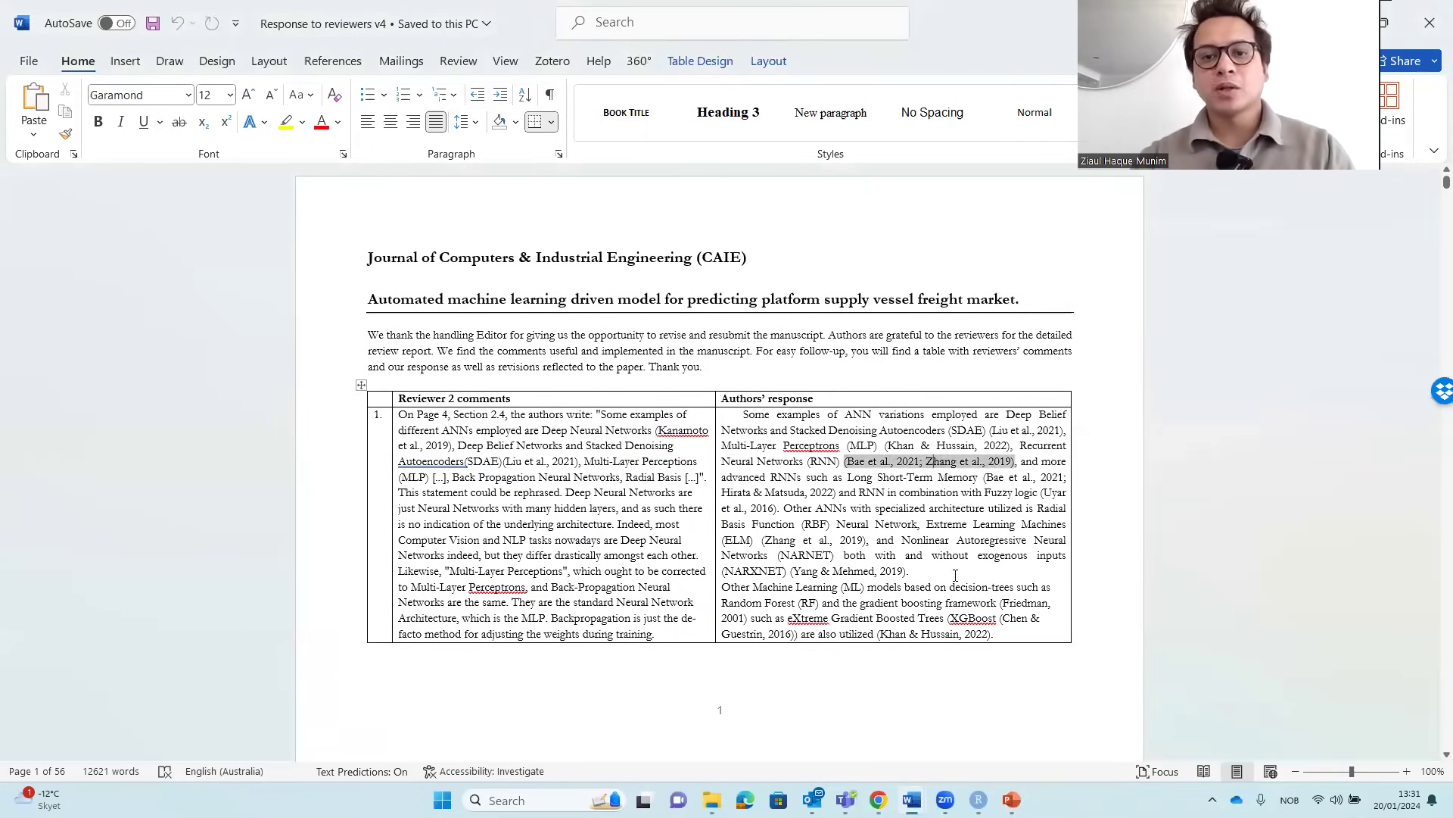
left_click(956, 577)
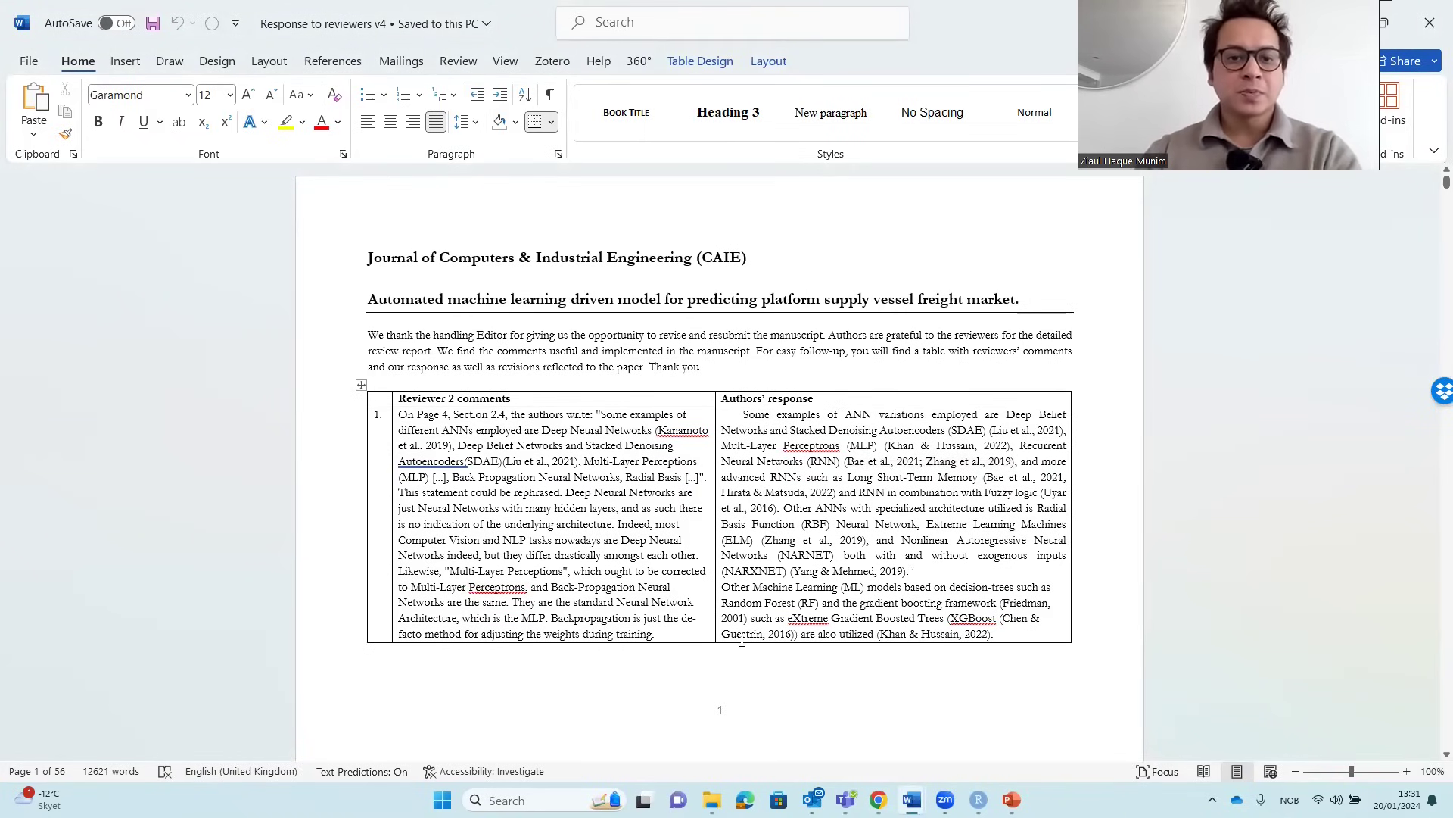
left_click_drag(660, 633, 405, 418)
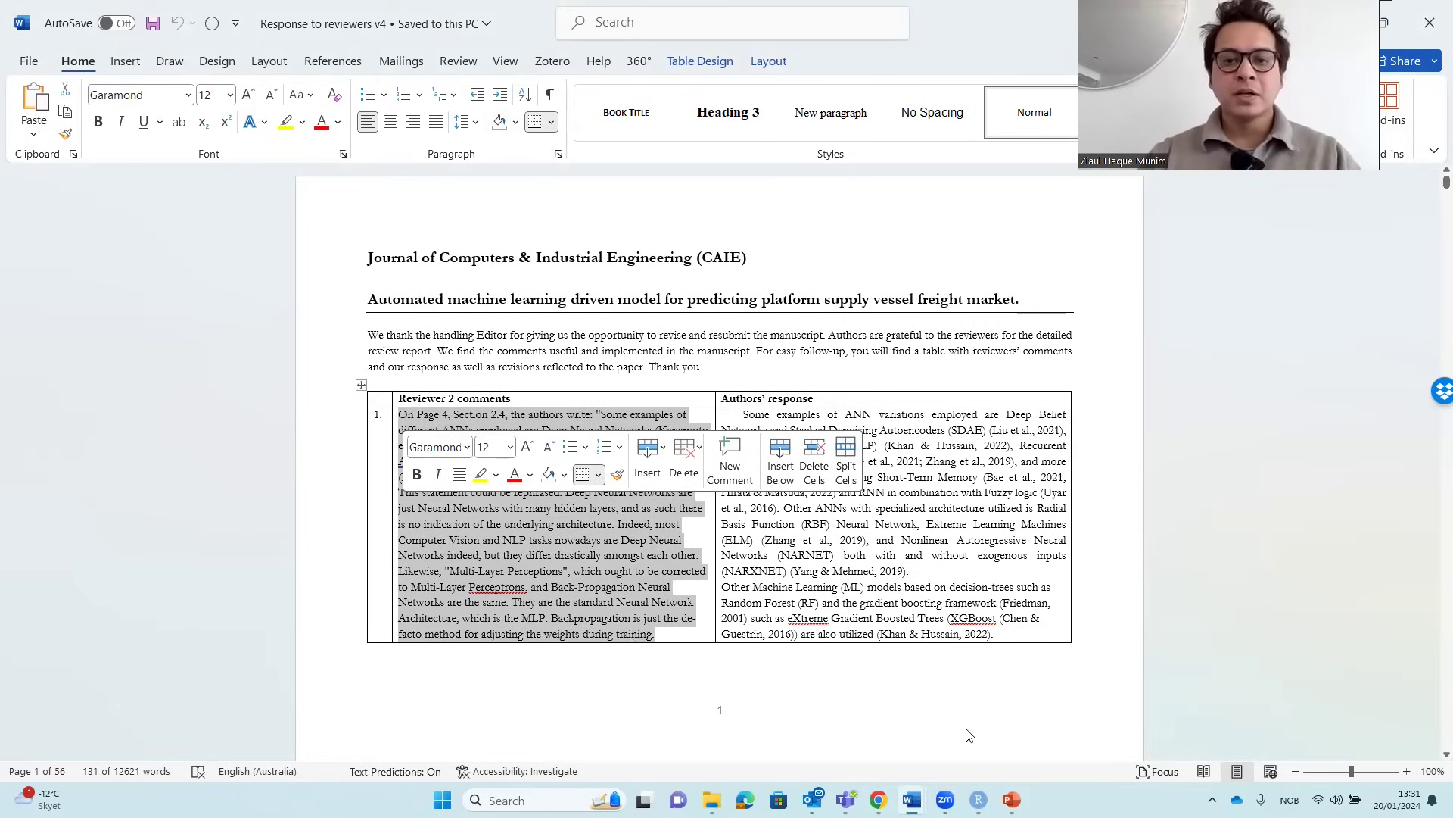
- Paste the reviewer comment under the interpretation prompt in ChatGPT and send it
left_click(880, 796)
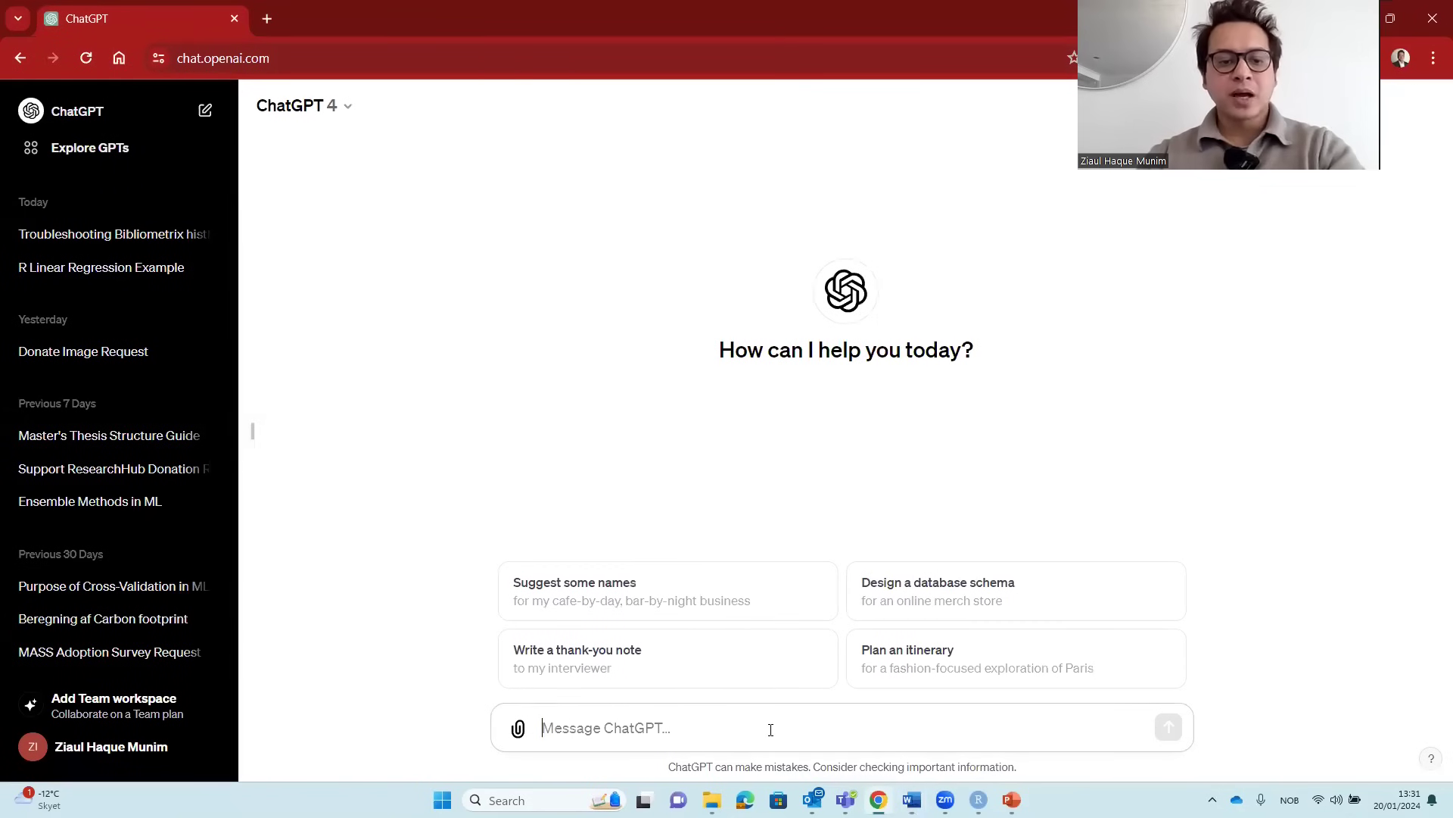
key("ctrl+v")
scroll(951, 591, "up", 5)
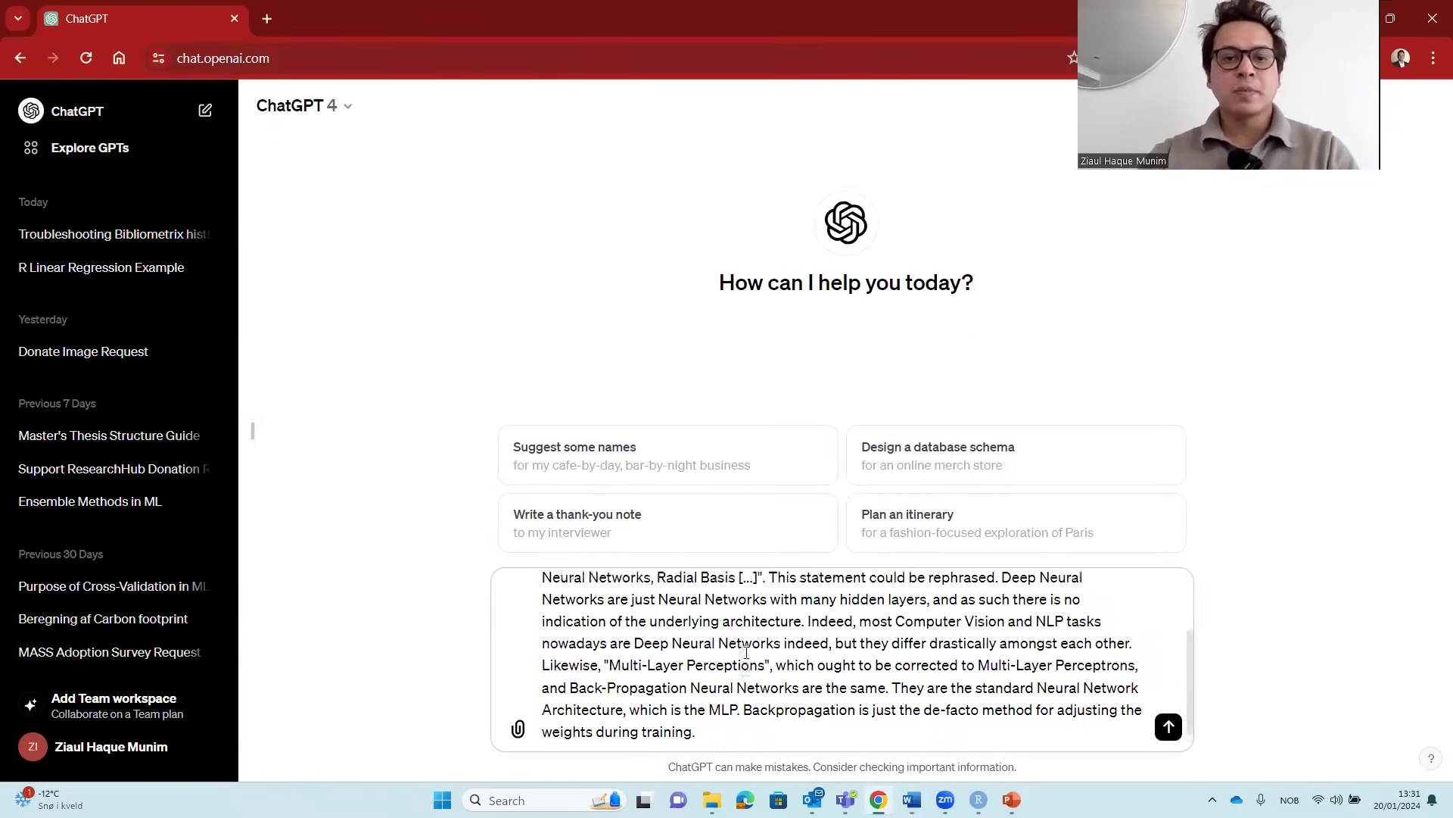
left_click_drag(950, 591, 522, 586)
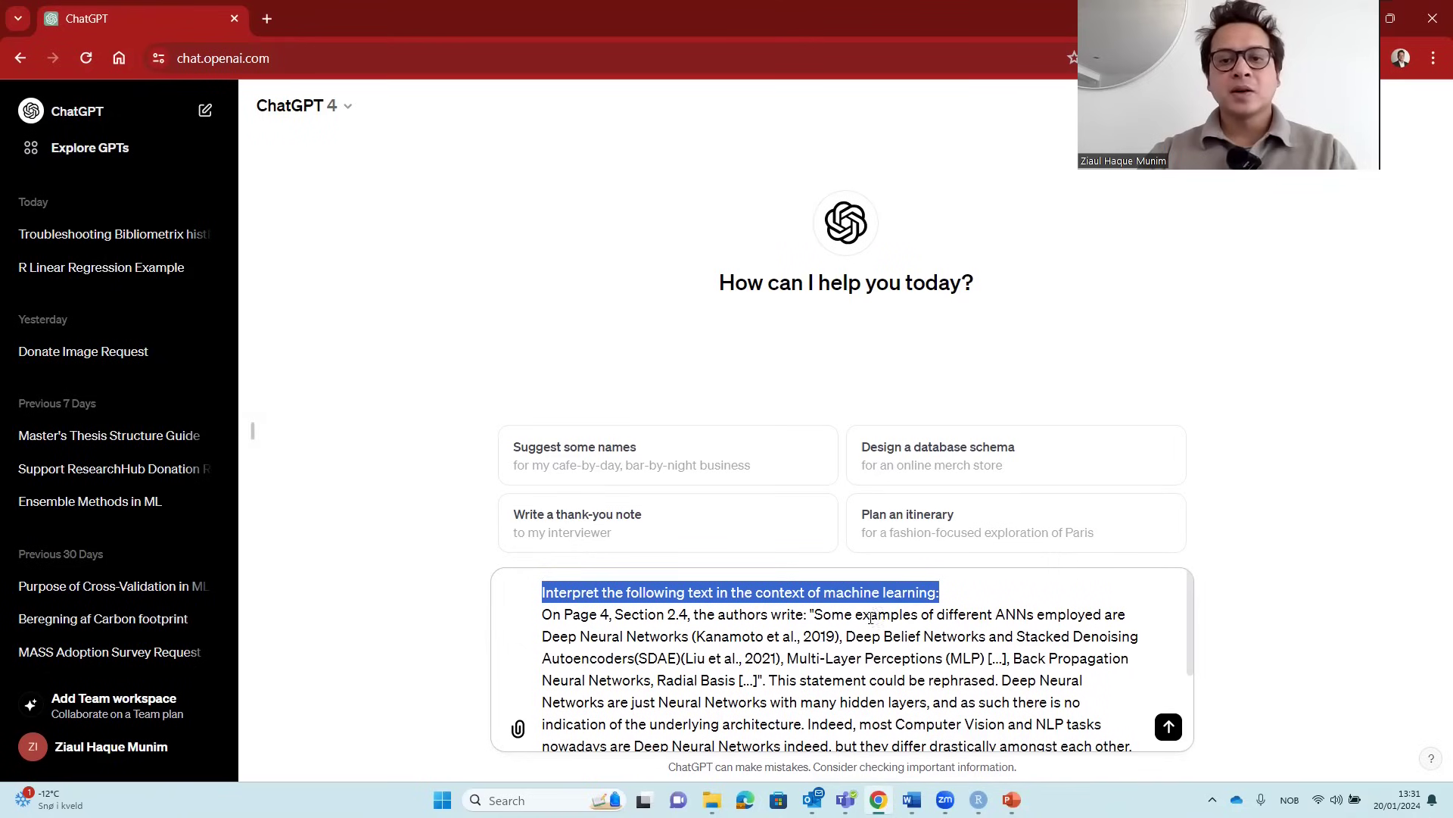
left_click(958, 637)
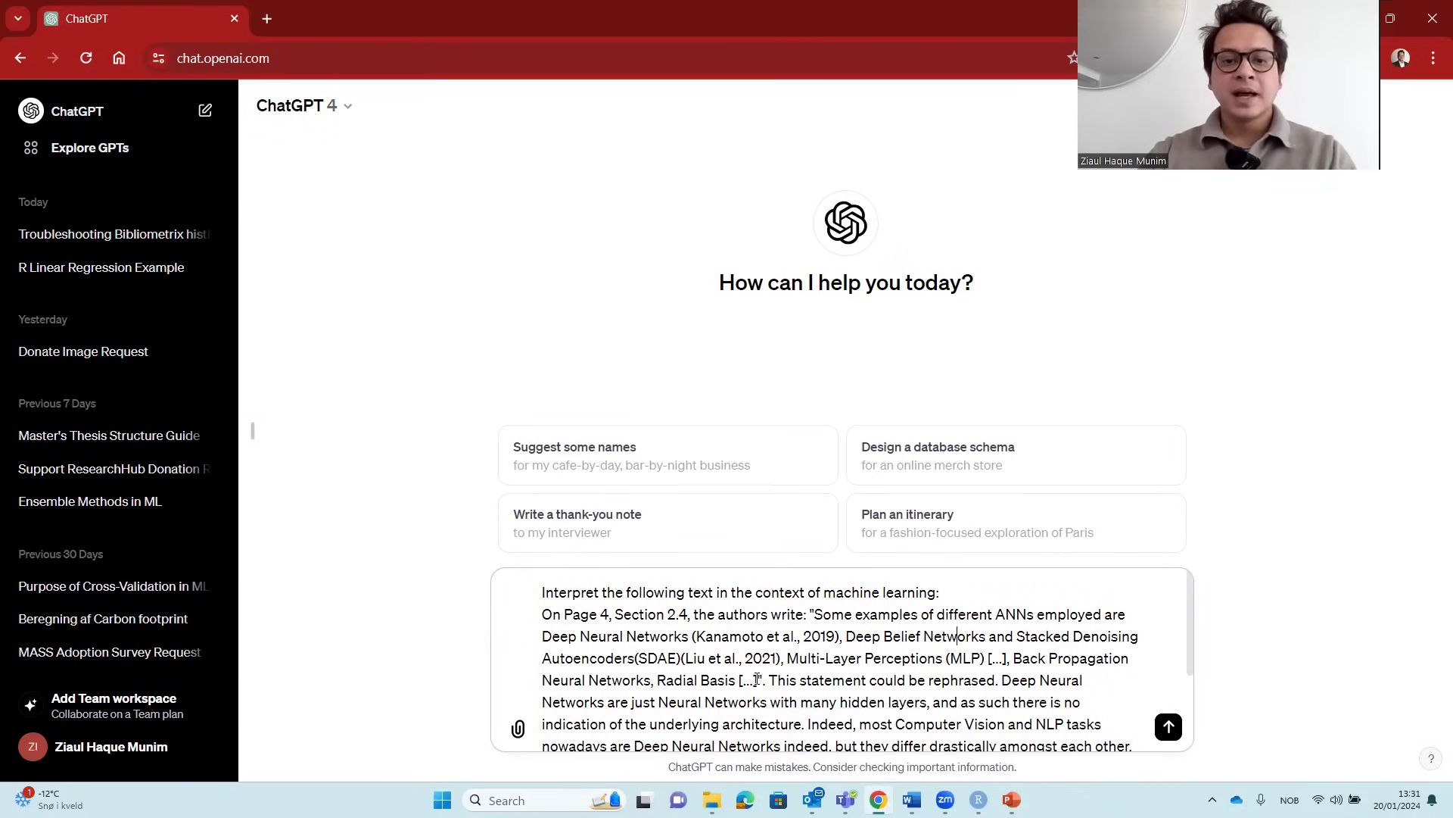
scroll(793, 661, "down", 3)
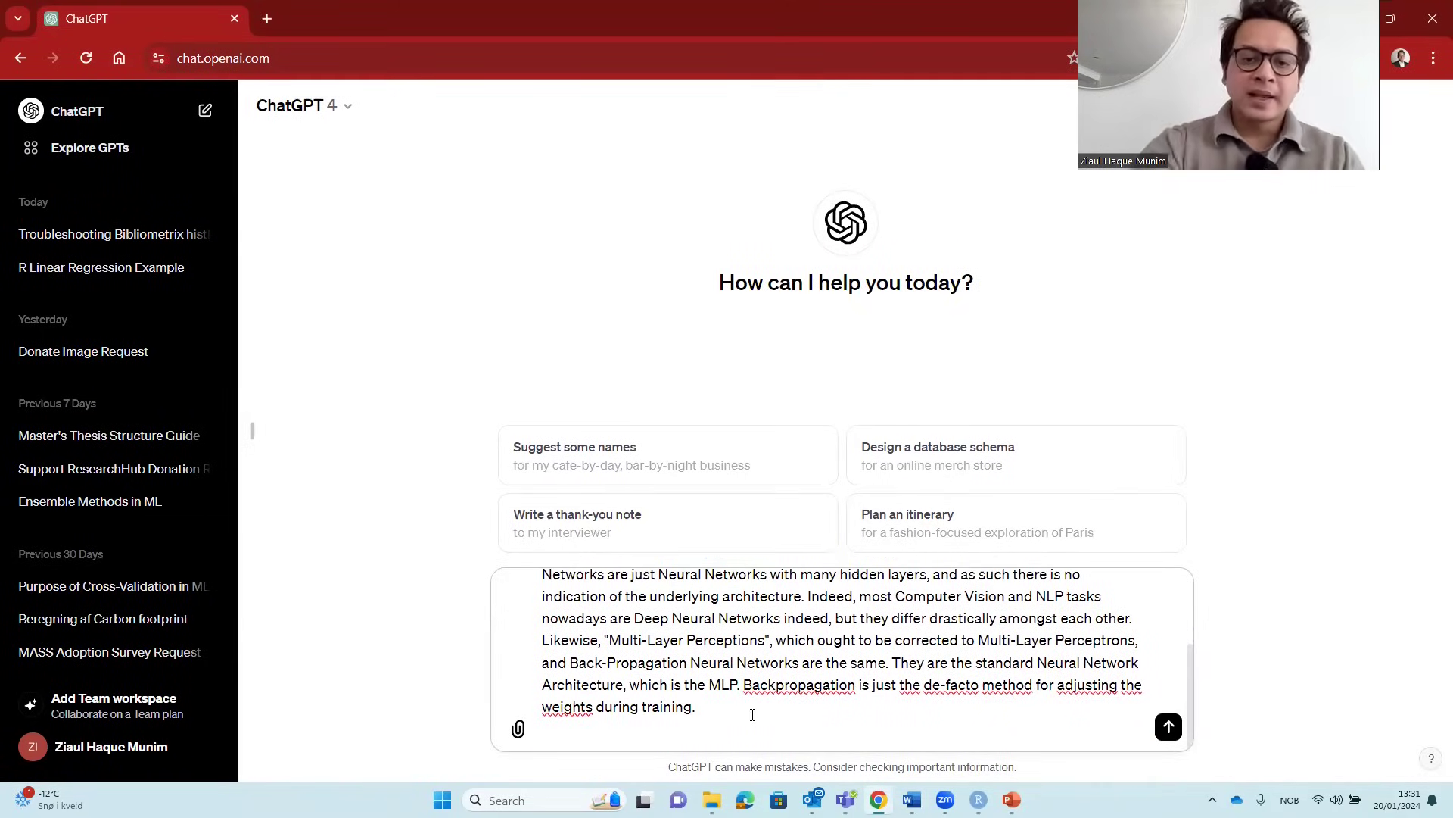
key("Return")
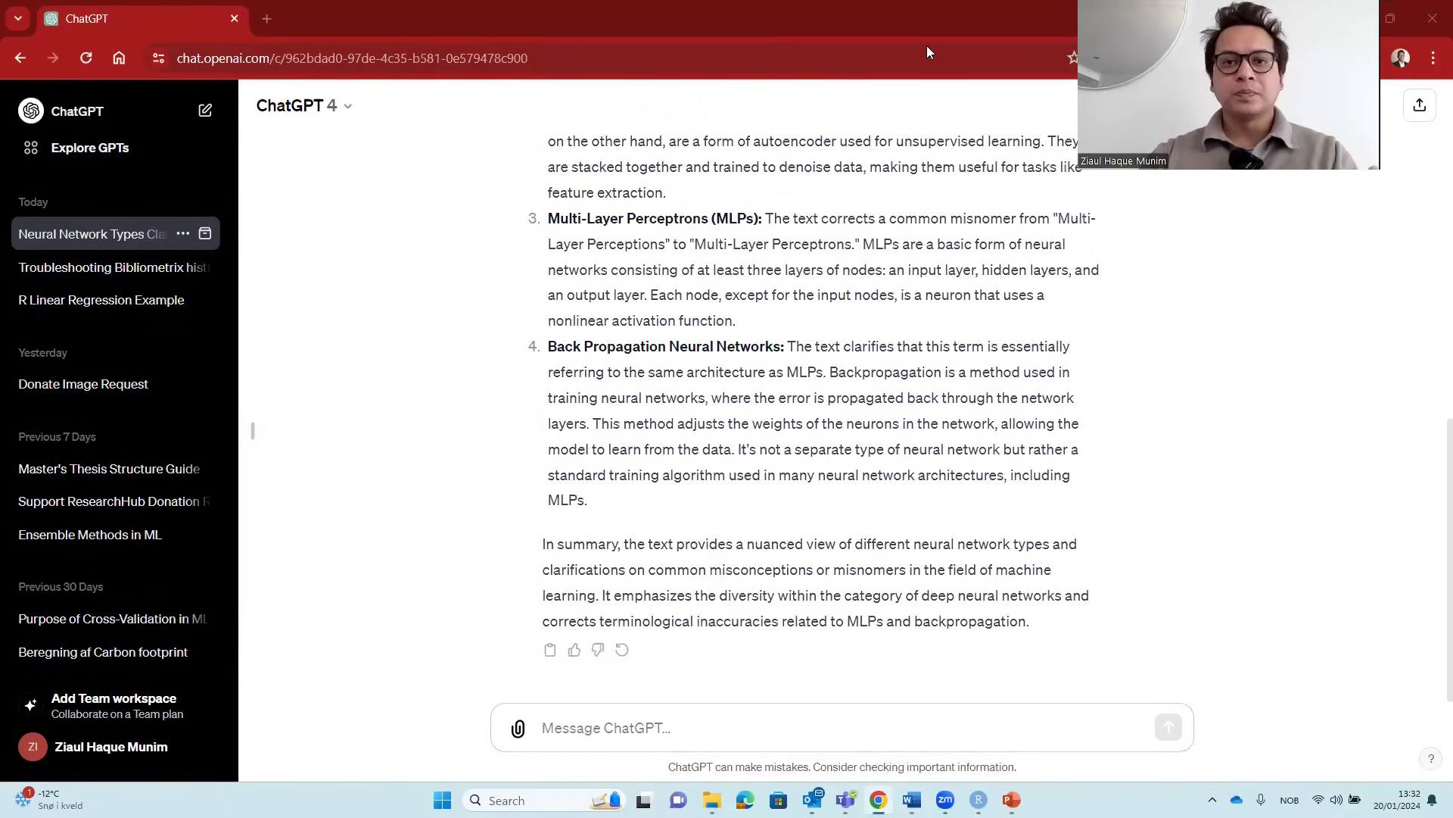
- Paste the ARIMA forecasting R script with the 'Explain the following r-script' request and send it
type("Explain the following r-script: install.packages('forecast', dependencies = TRUE) library(forecast) library(ggplot2)  # Automatic ARIMA forecasts WWWusage %>%   auto.arima() %>%   forecast(h=20) %>%   autoplot()")
left_click(742, 674)
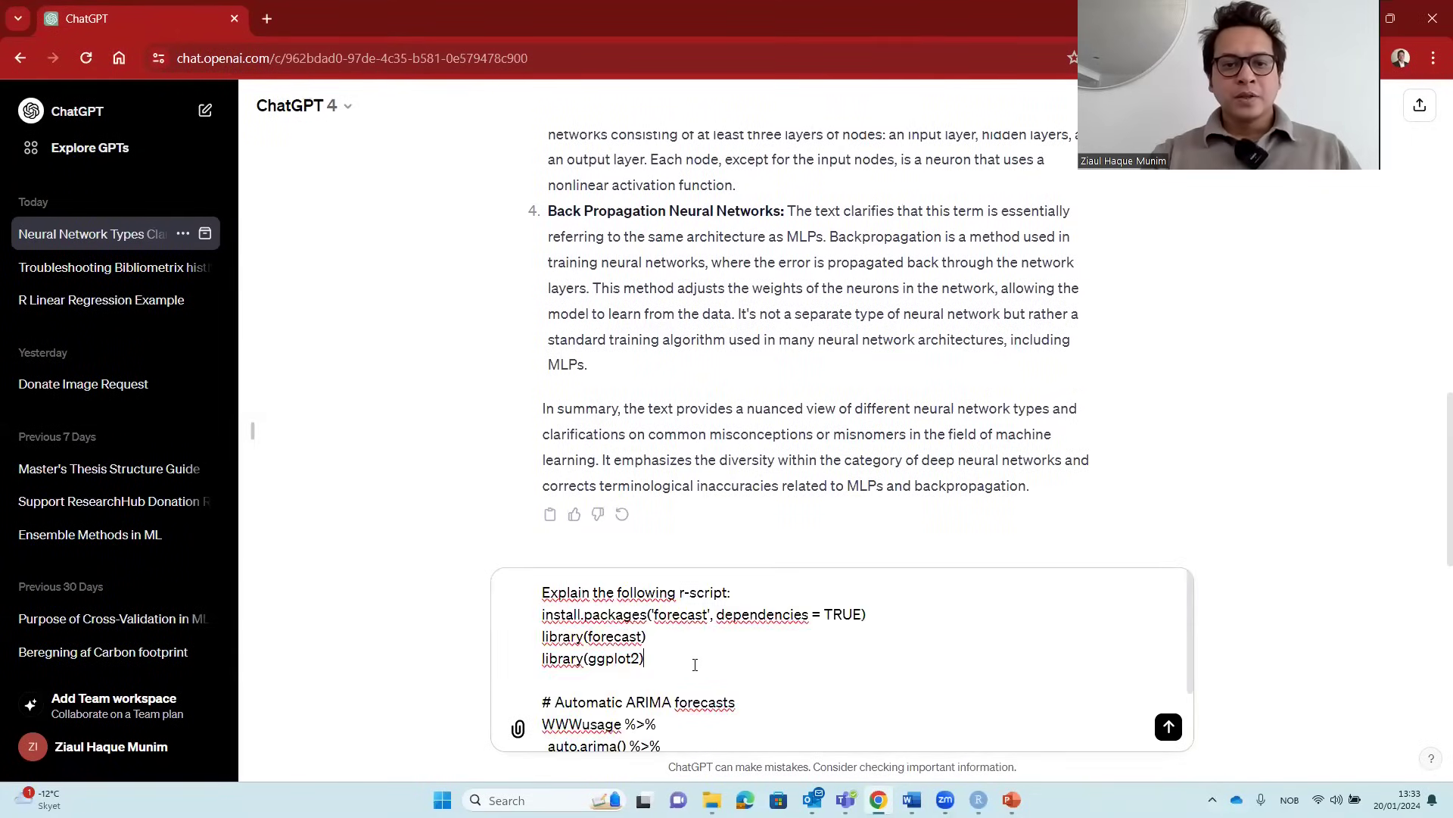
scroll(742, 673, "down", 1)
left_click_drag(613, 706, 544, 611)
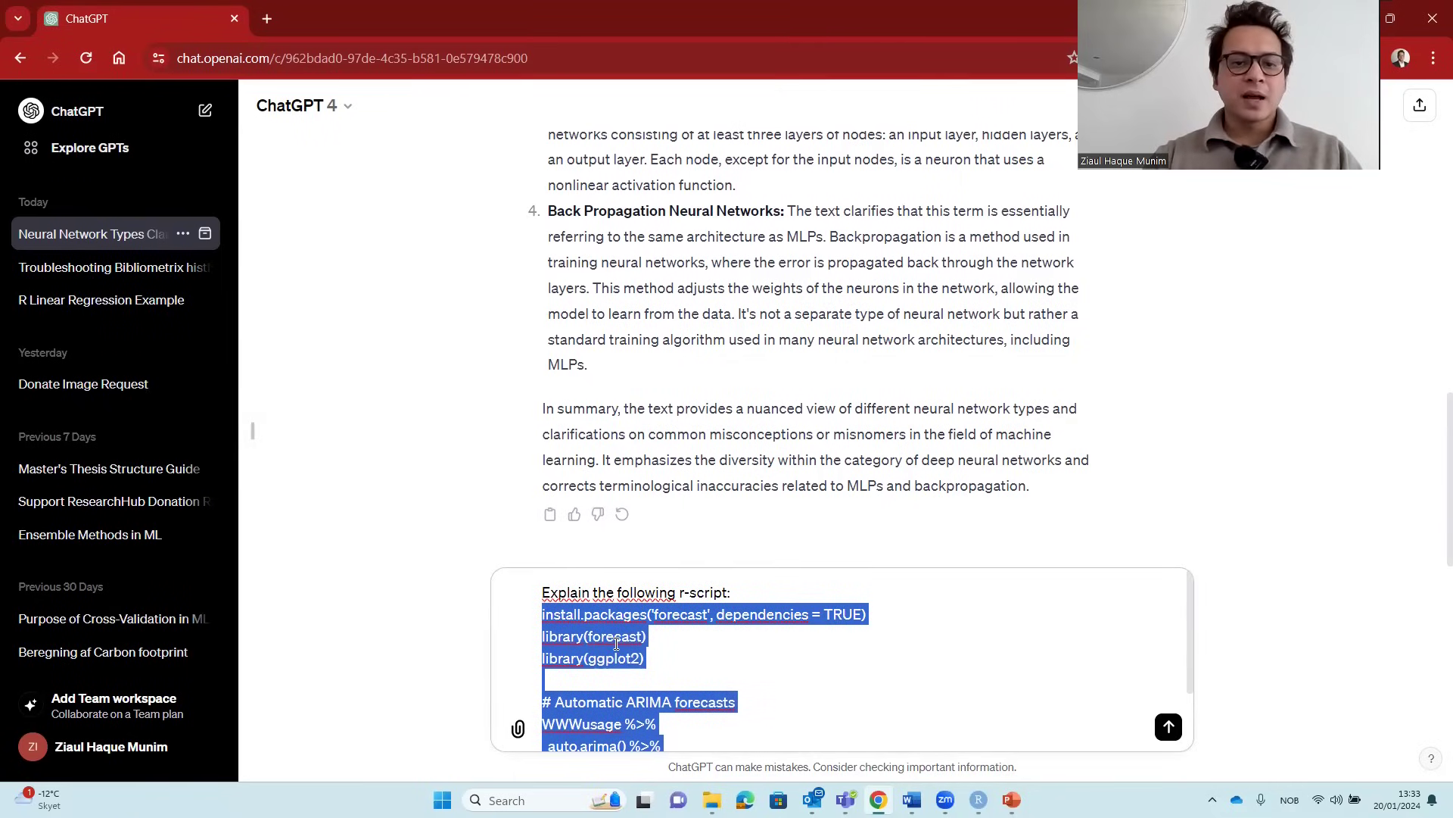
scroll(617, 644, "down", 2)
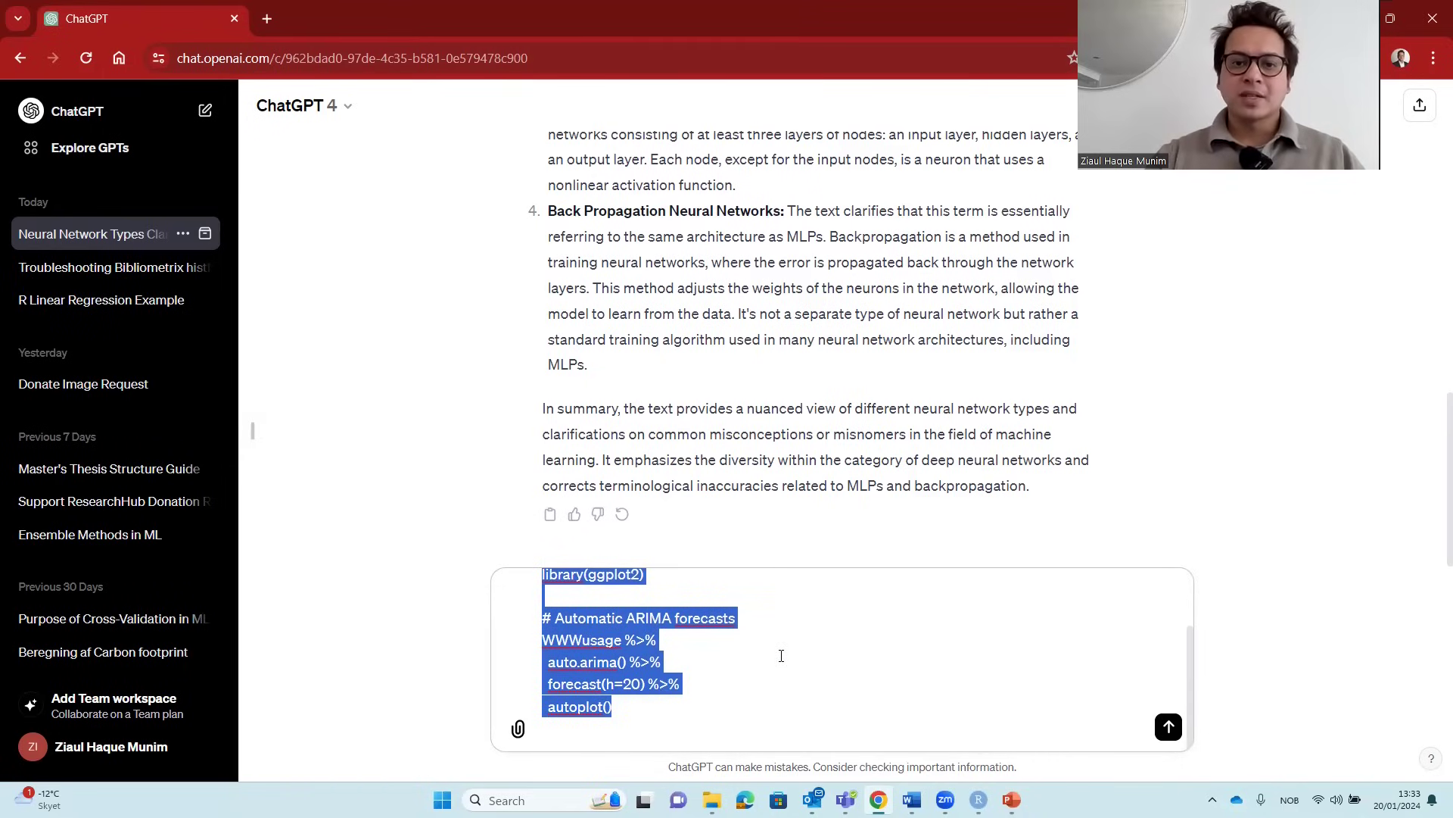
scroll(782, 655, "up", 2)
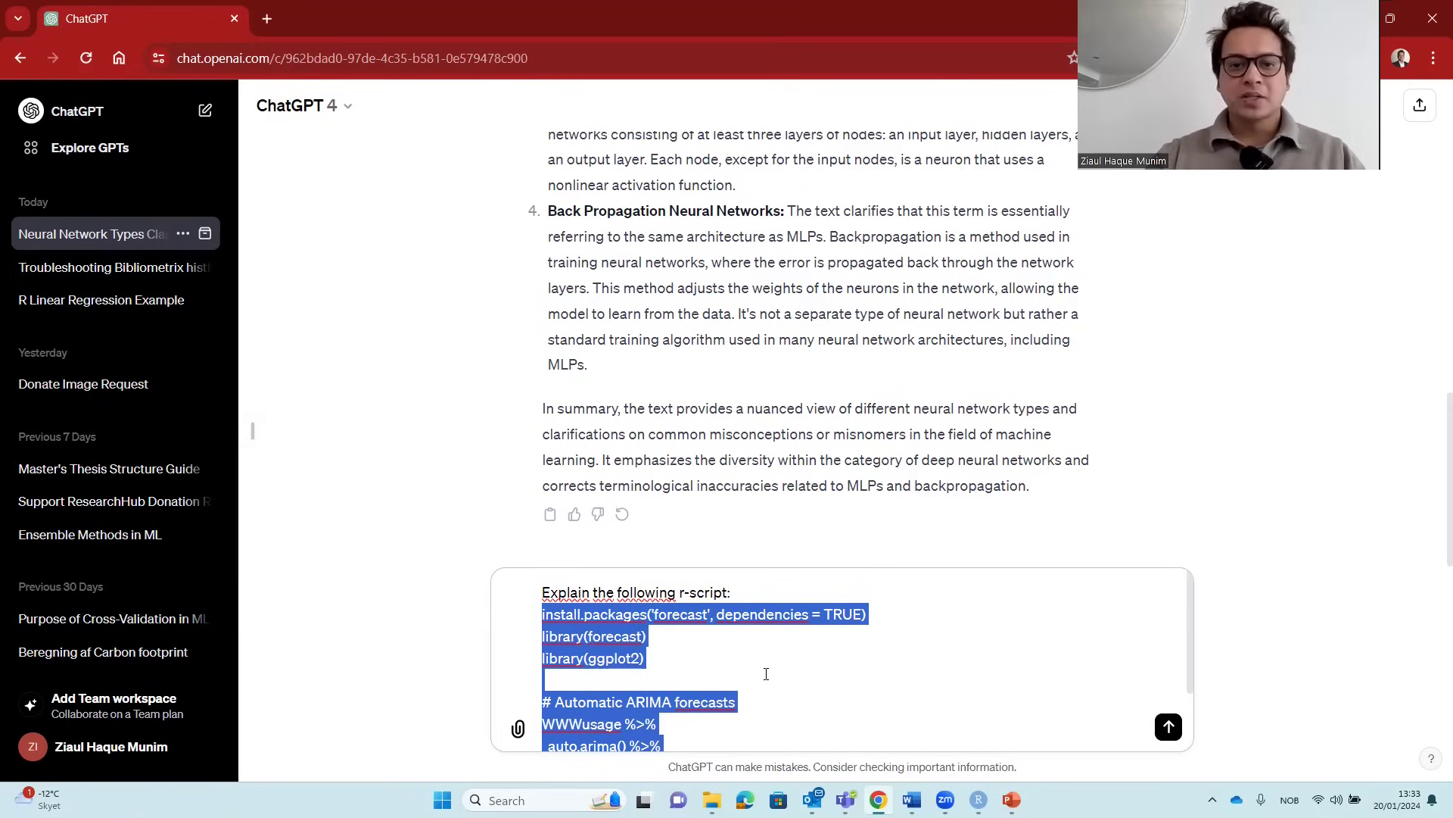
left_click(745, 598)
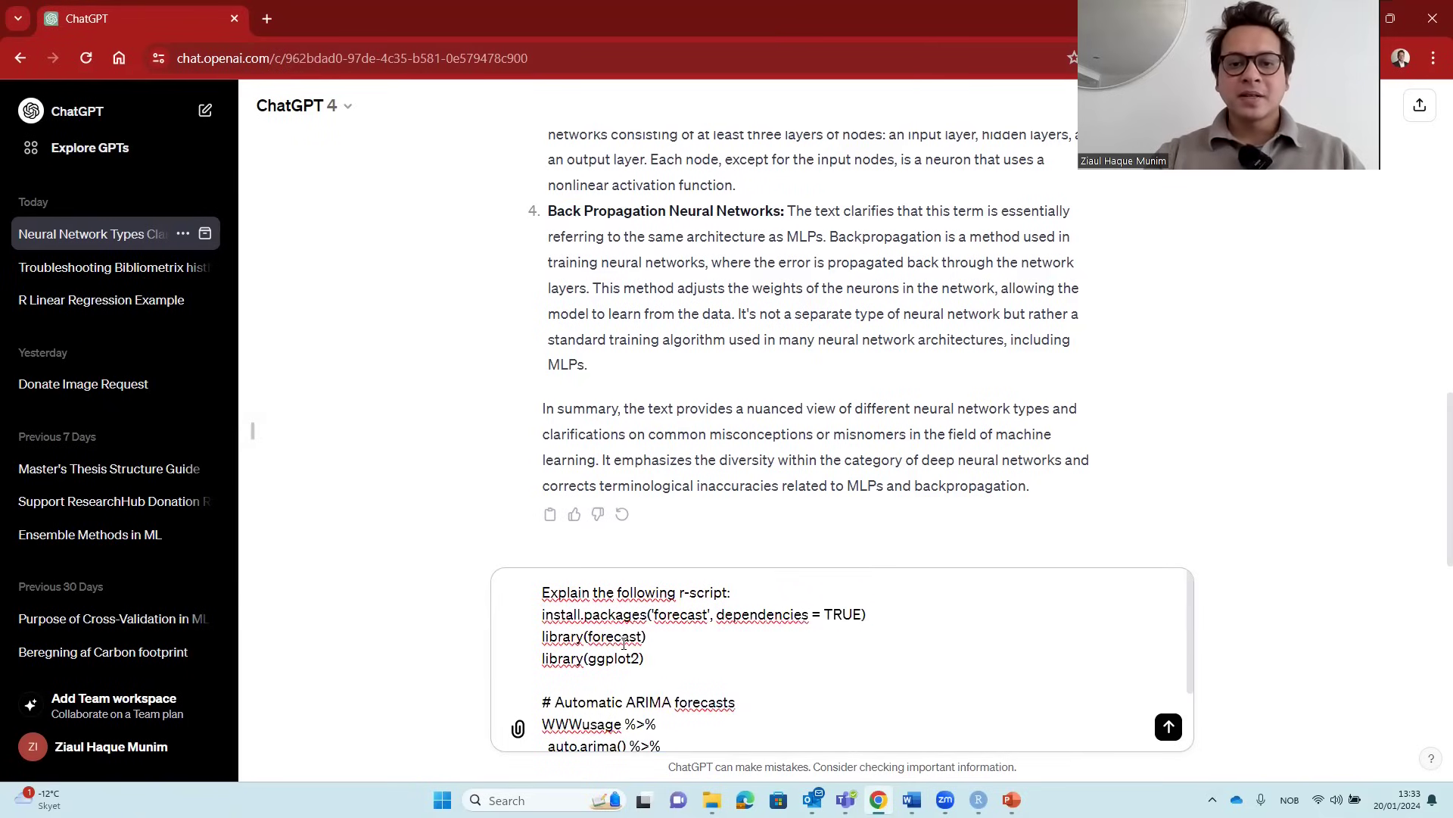
left_click_drag(743, 592, 528, 584)
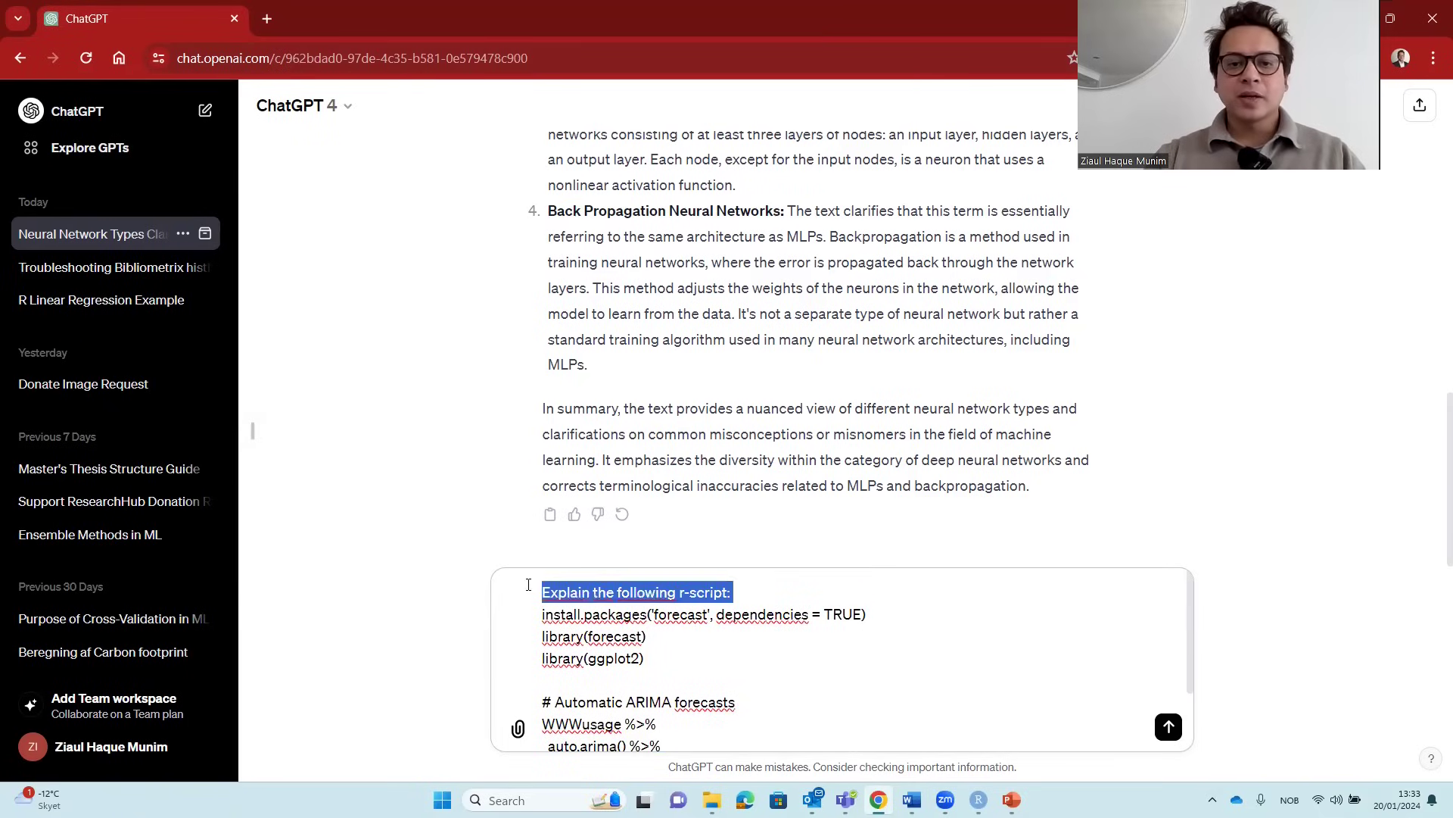
scroll(731, 633, "down", 2)
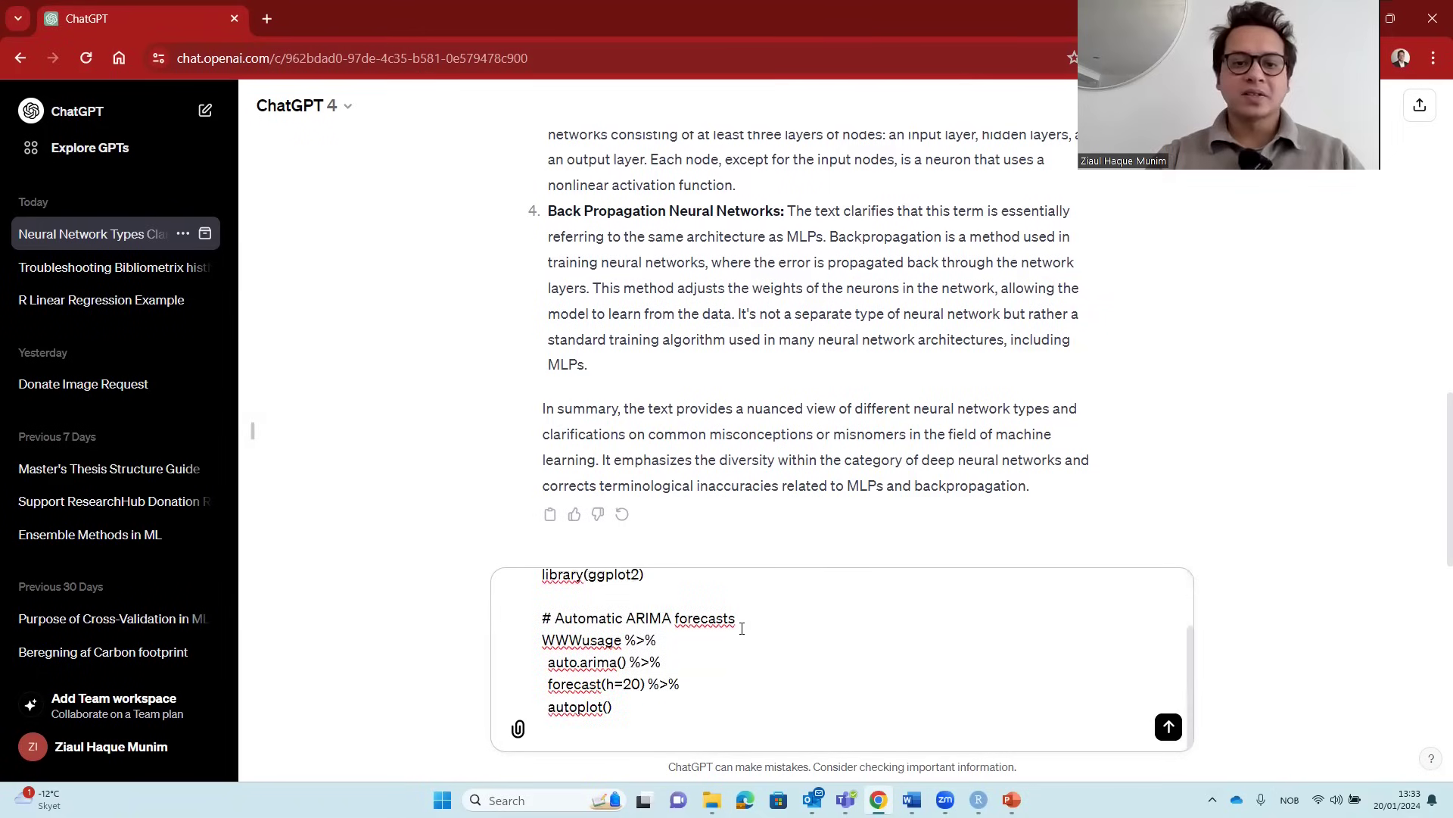
left_click(1168, 727)
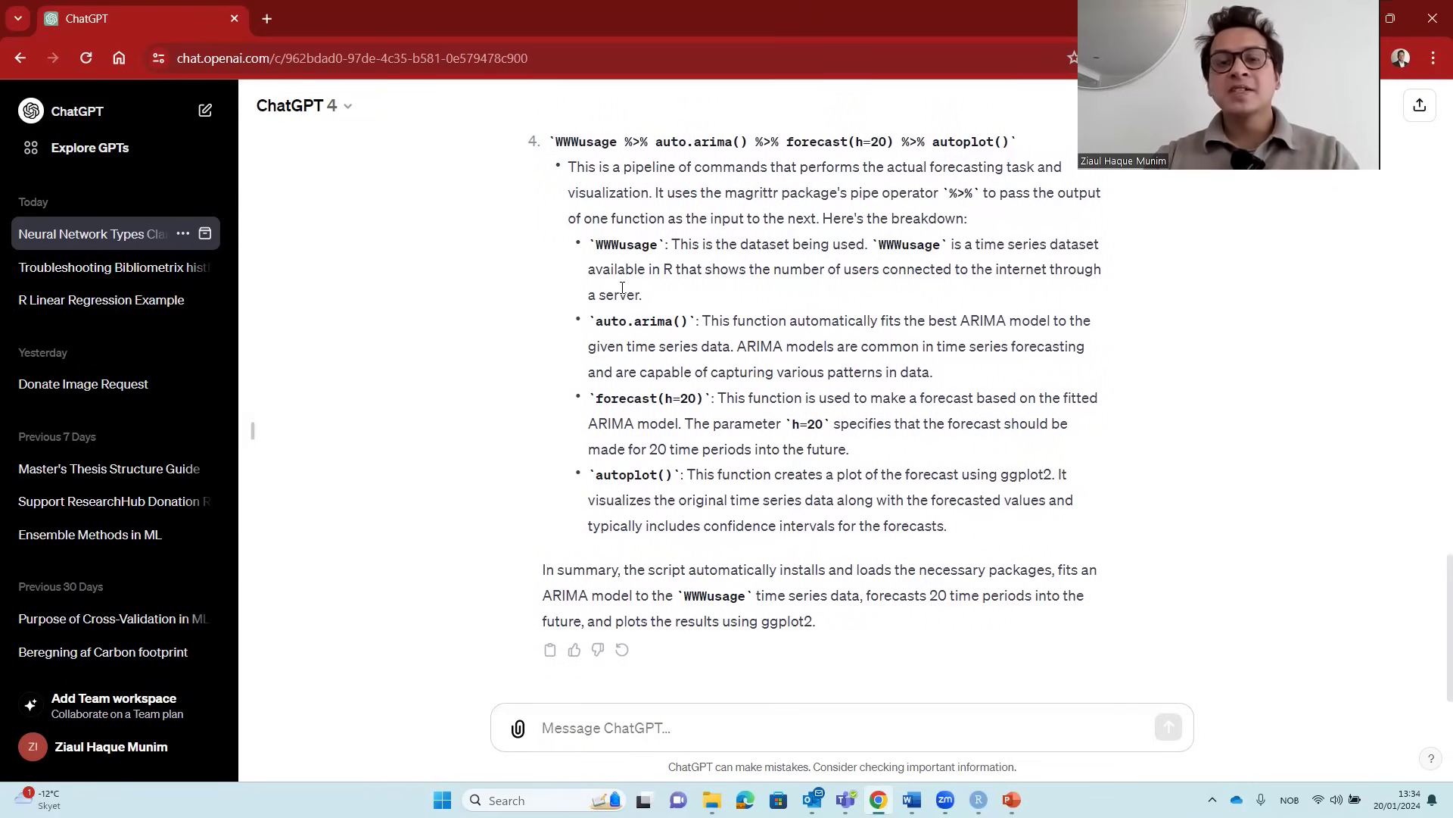
- Review ChatGPT's explanation of the auto.arima, forecast(h=20) and autoplot pipeline
left_click_drag(558, 142, 773, 447)
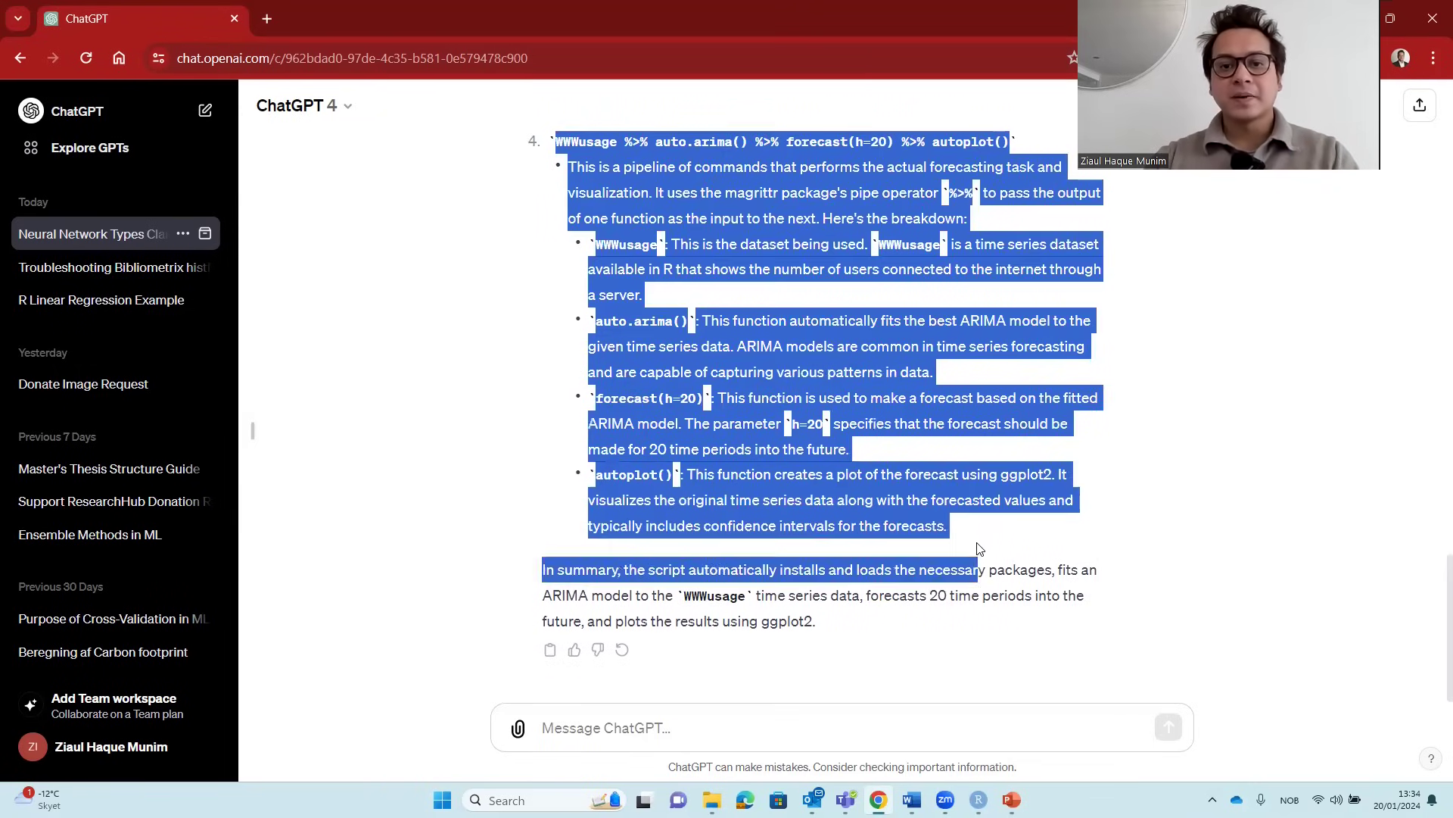
left_click_drag(976, 547, 979, 531)
scroll(849, 455, "up", 1)
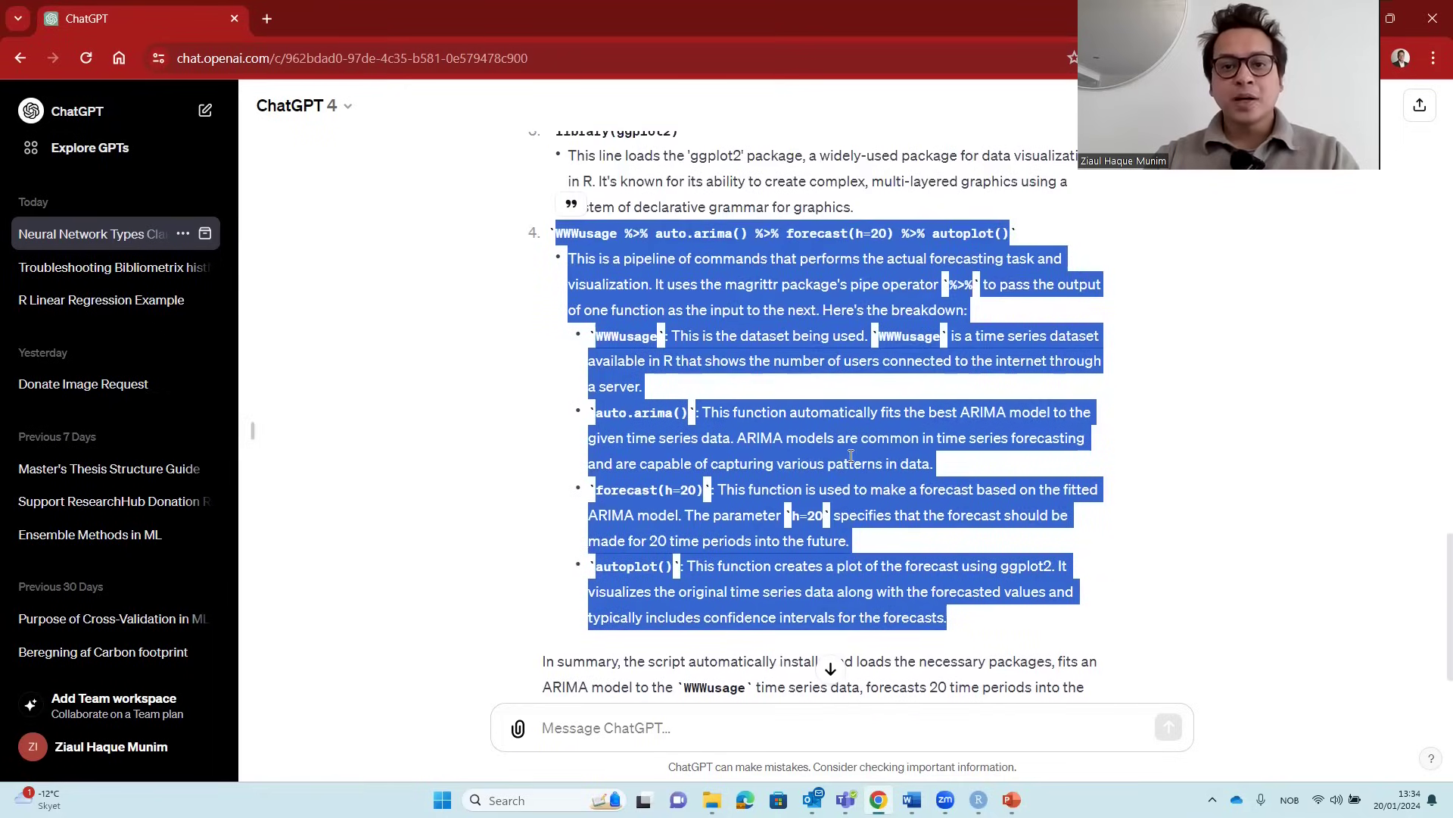
left_click(851, 455)
scroll(841, 435, "down", 1)
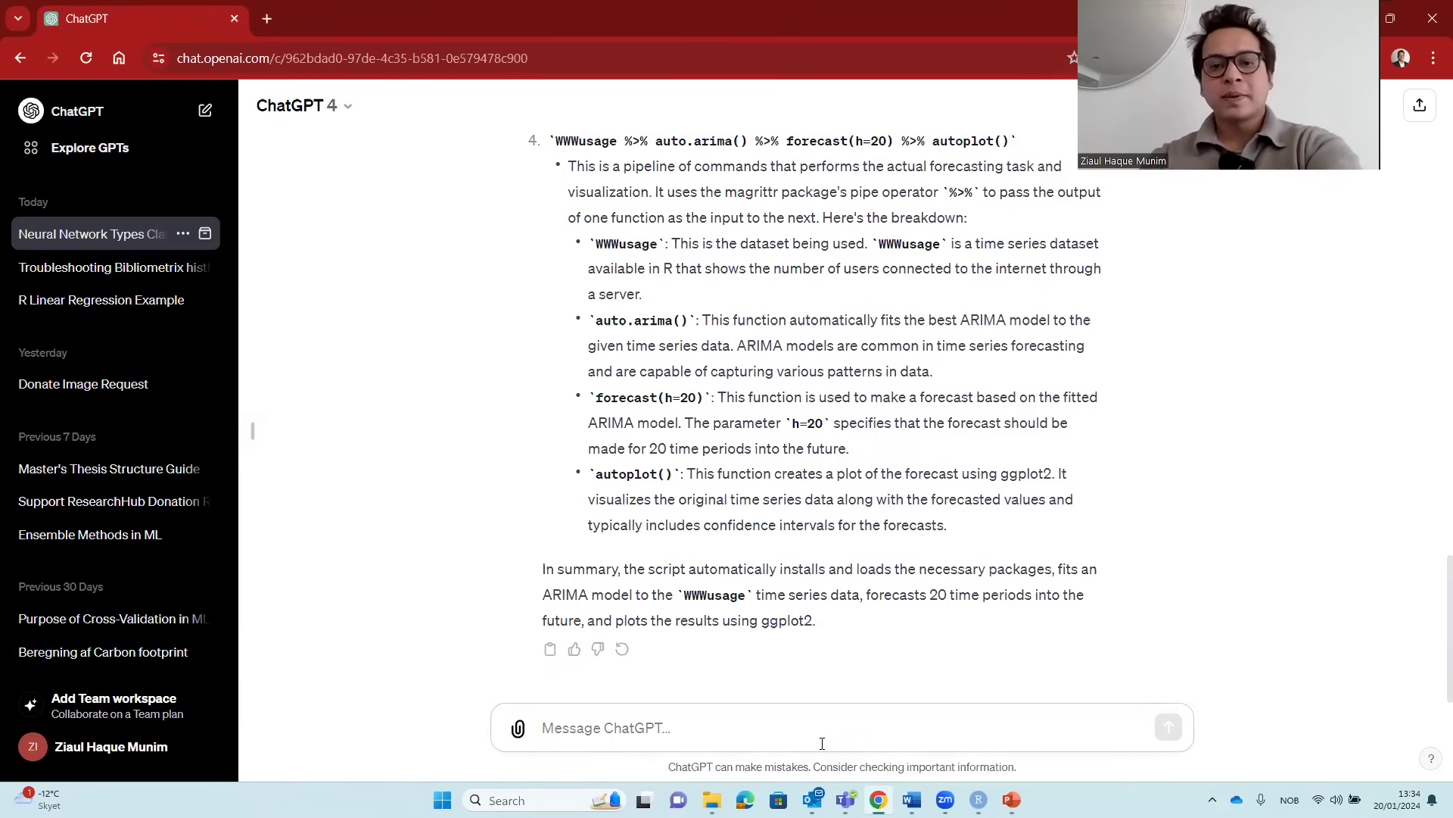
- Paste the question about the histNetwork() error into ChatGPT and send it
type("When I try to get the historiography using the command: histResults <- histNetwork(M, sep = \";\") I always get an error message saying: Error in `.data$Page.start`: ! Column `Page.start` not found in `.data`. Run `rlang::last_trace()` to see where the error occurred. Warning message: In scopus(M = M, min.citations = min.citations, sep = sep, network = network, : NAs introduced by coercion Is there a way to overcome this problem?")
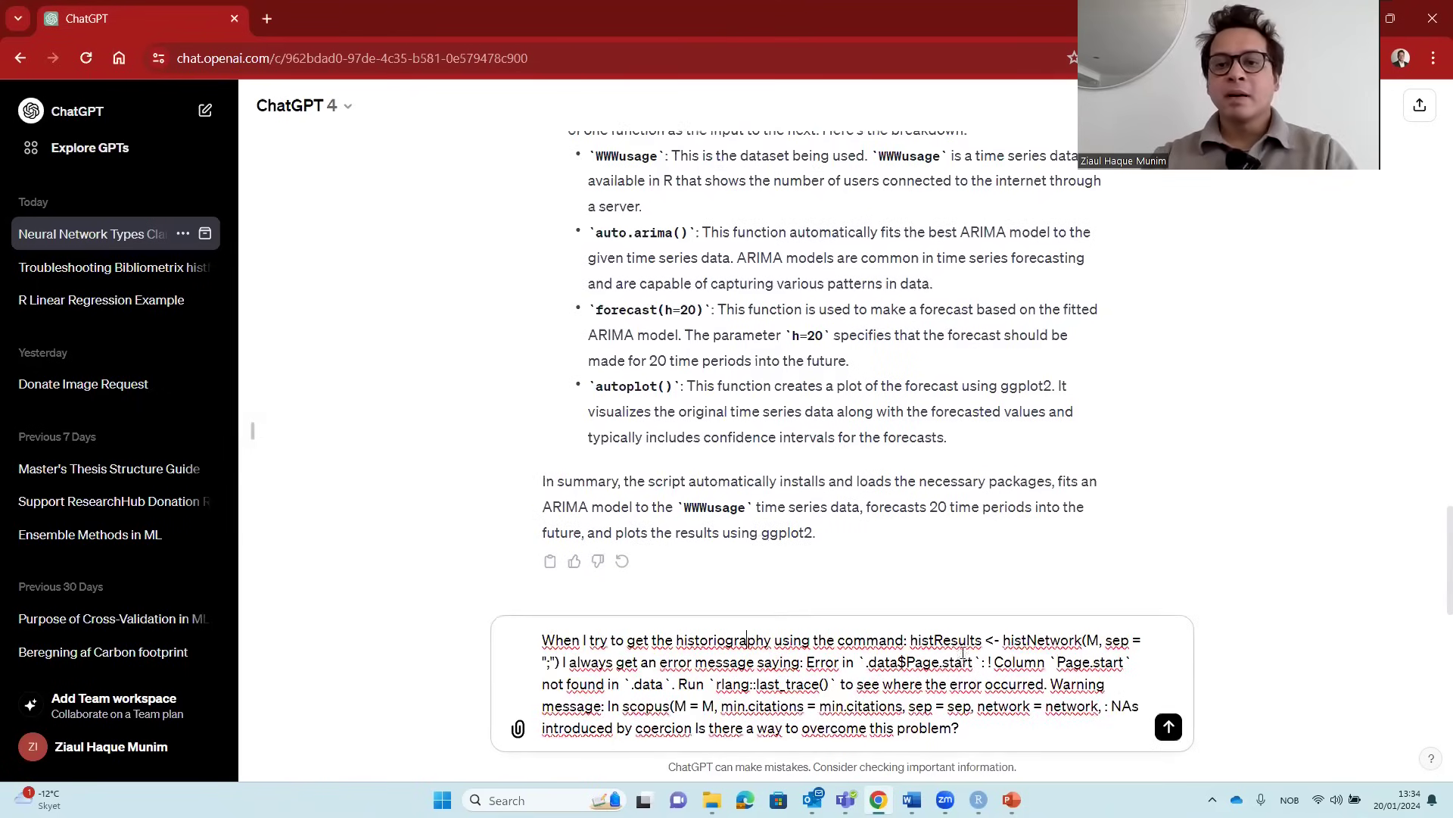
left_click(914, 642)
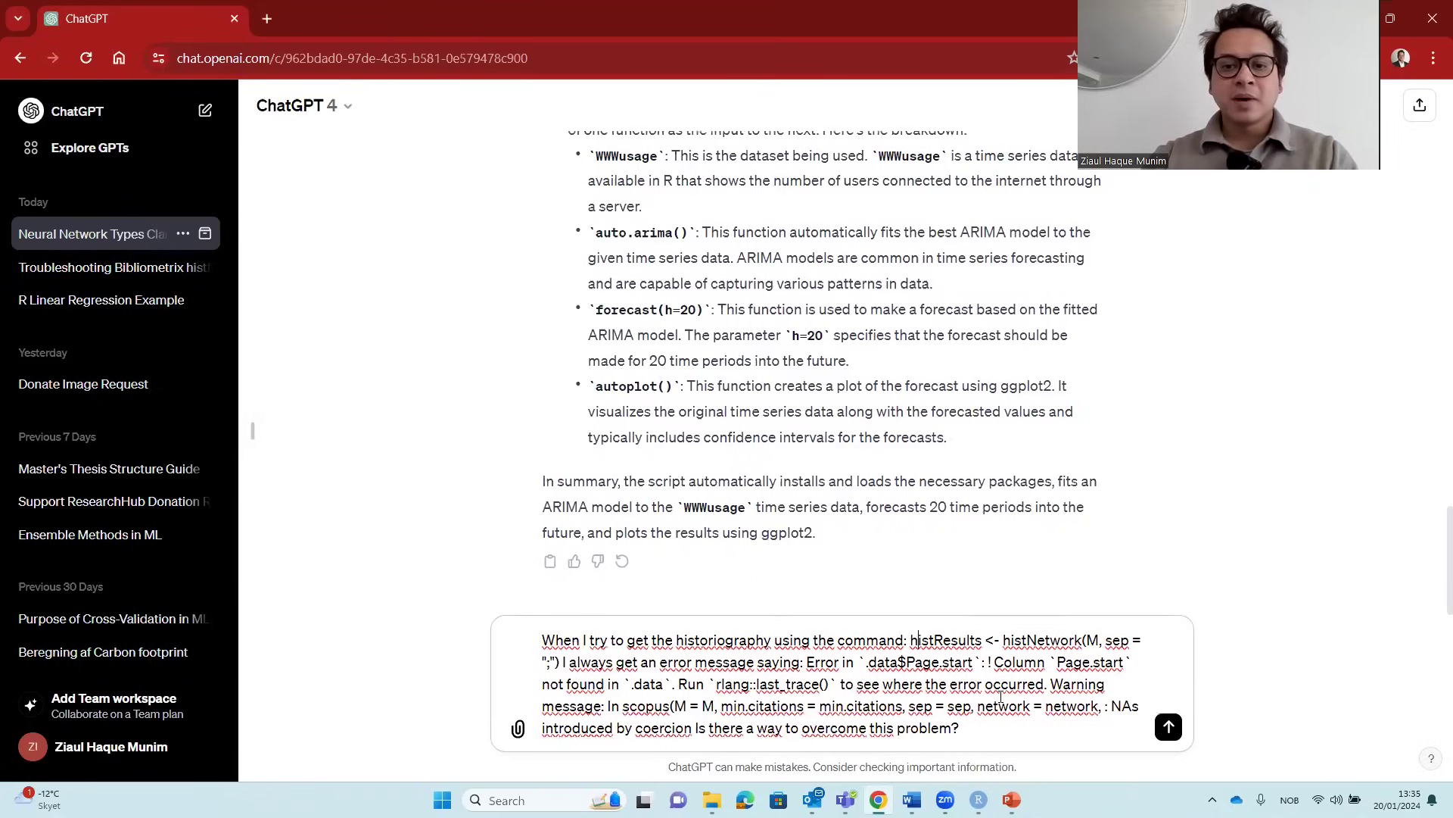
left_click(993, 728)
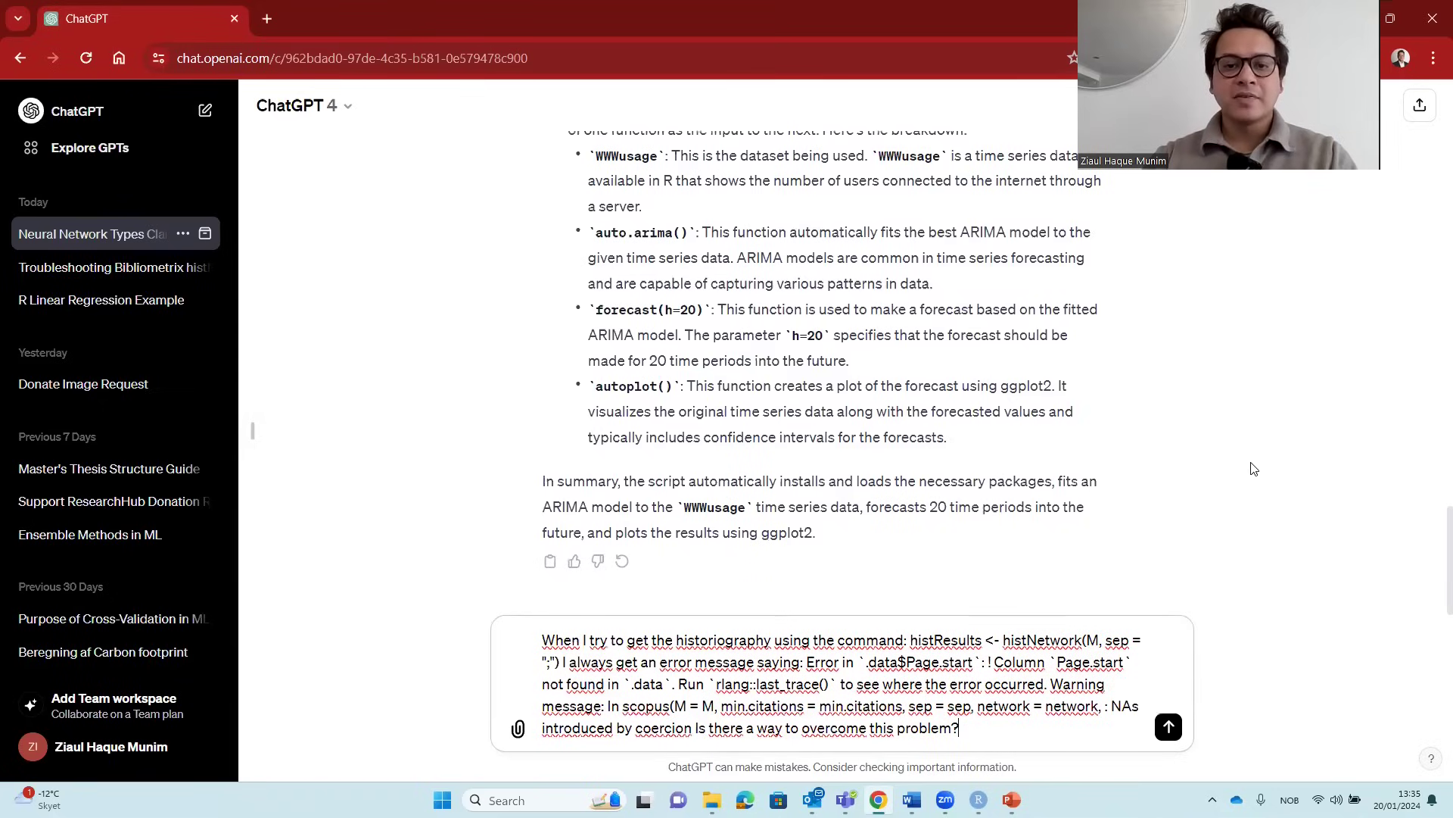
key("Return")
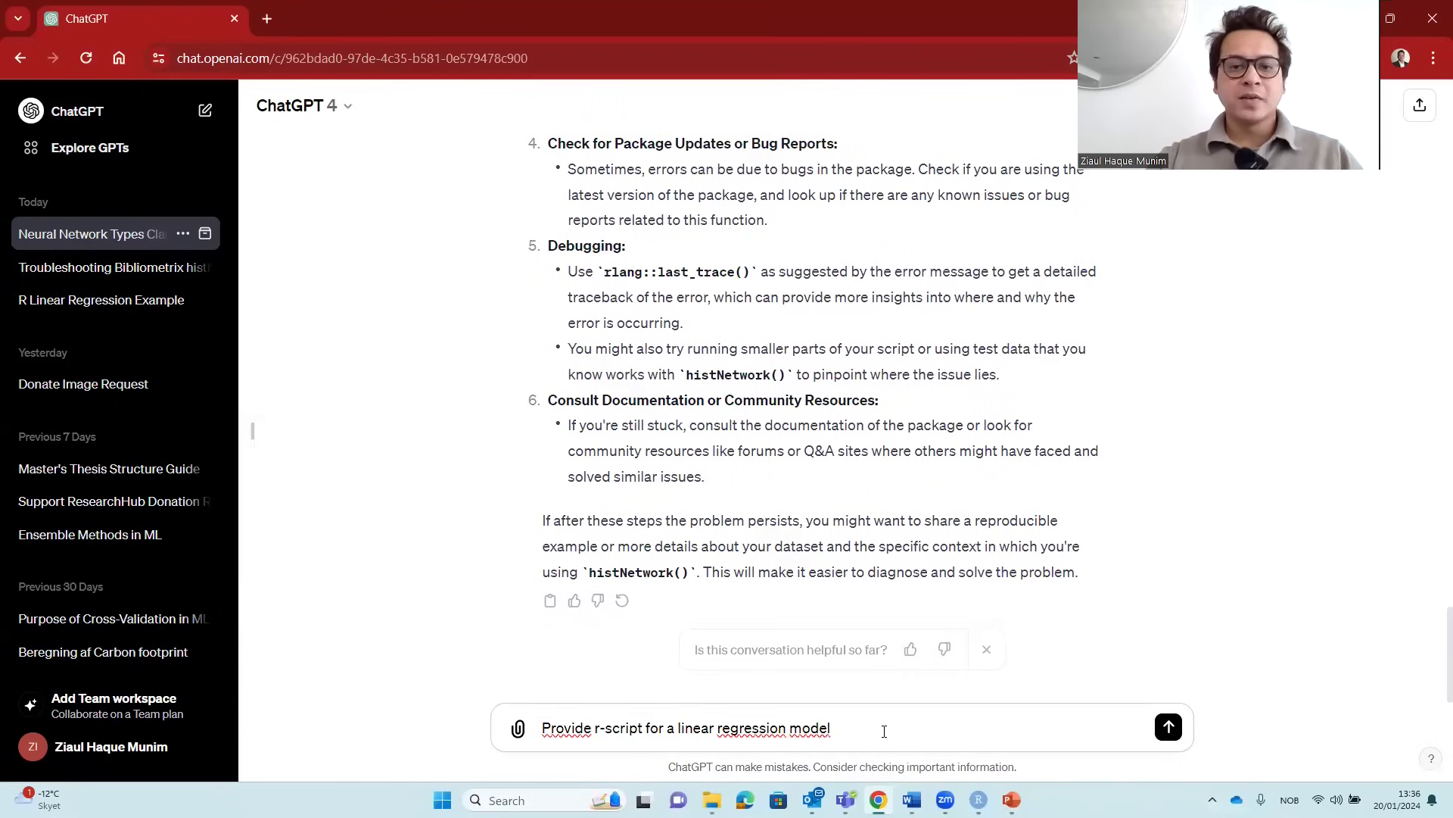
- Send the linear regression request and copy the generated lm(mpg ~ hp) mtcars code
left_click(1168, 727)
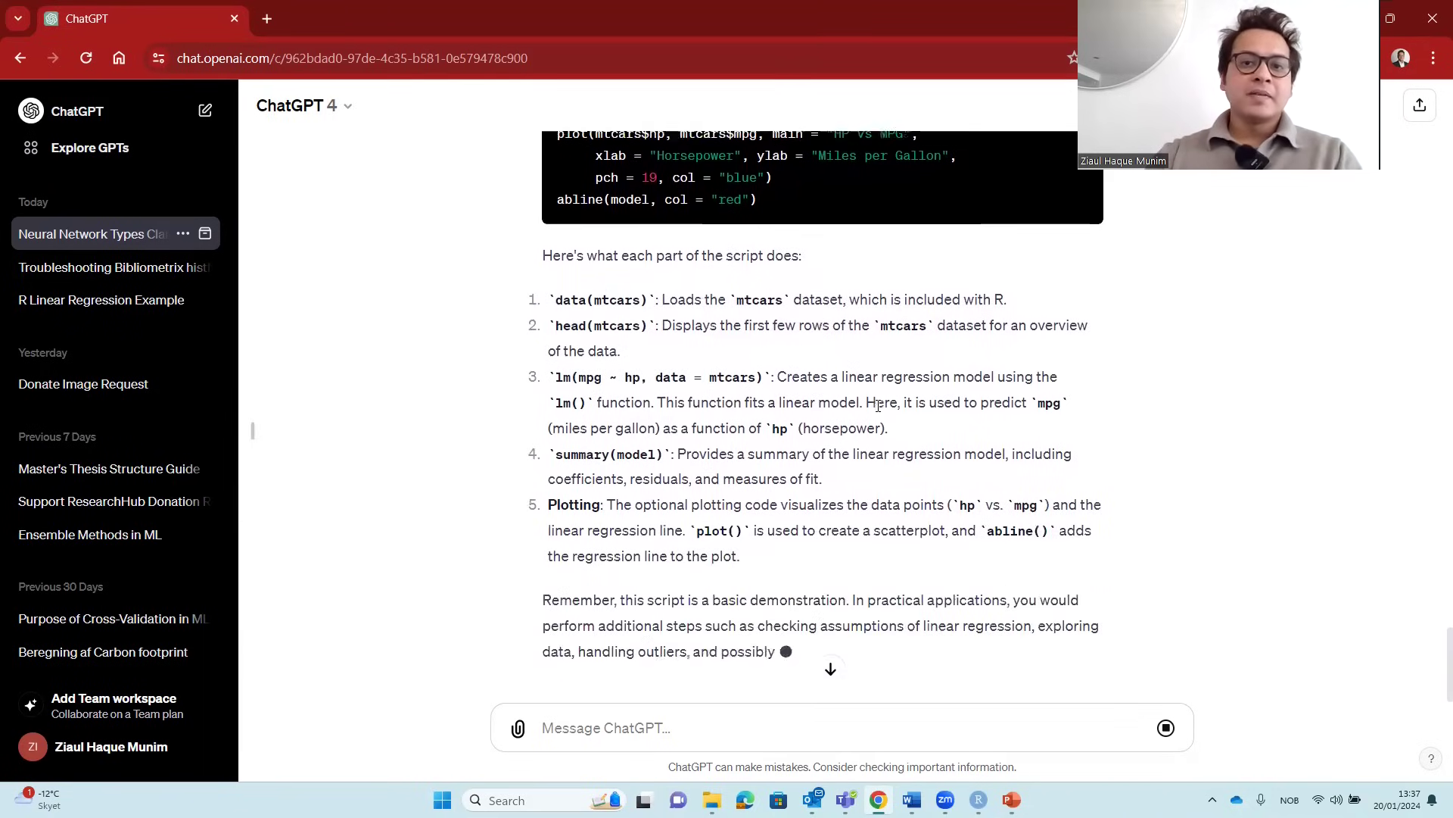
scroll(878, 412, "up", 2)
scroll(878, 412, "up", 2)
scroll(878, 412, "down", 5)
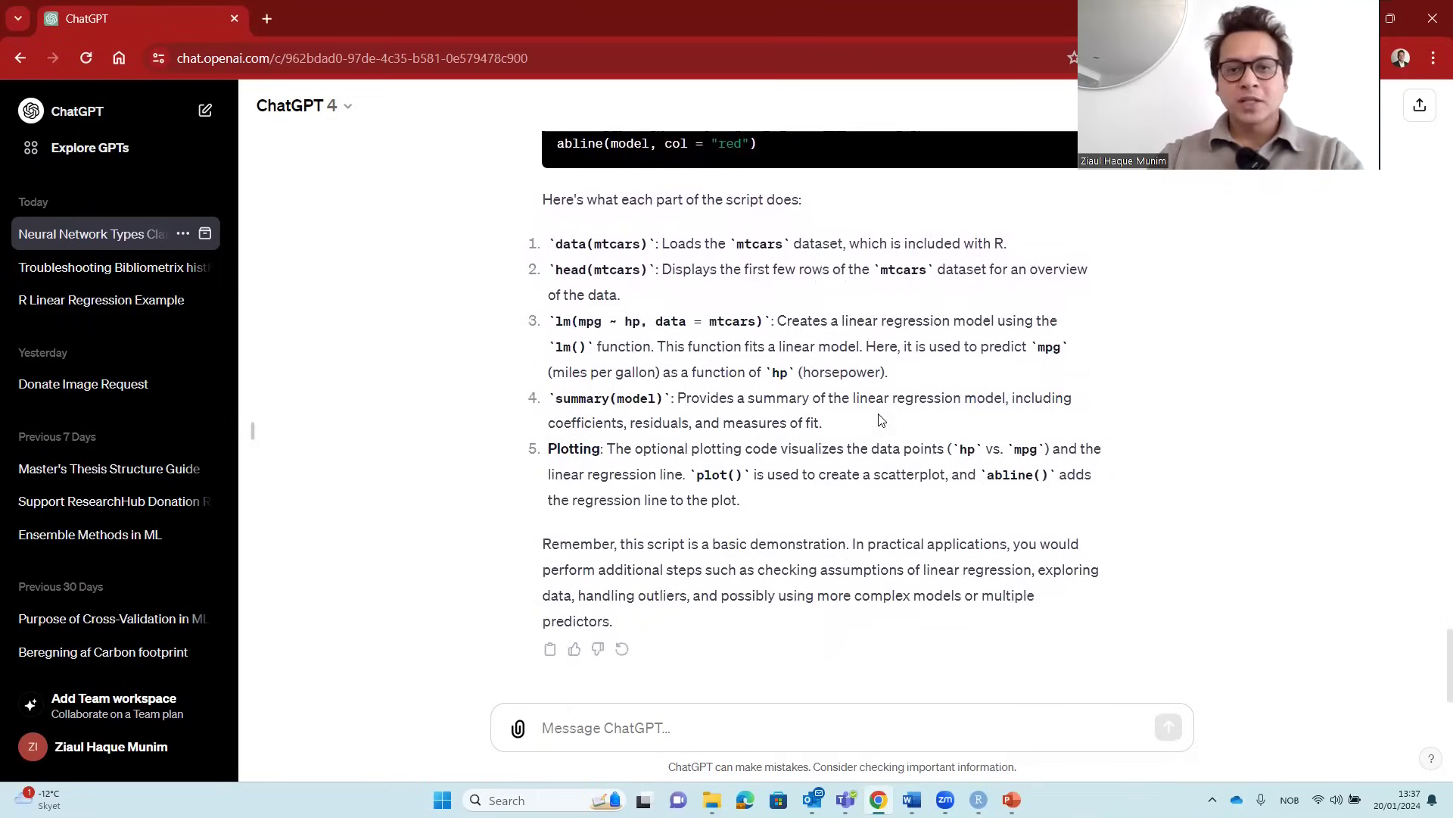
scroll(878, 435, "up", 5)
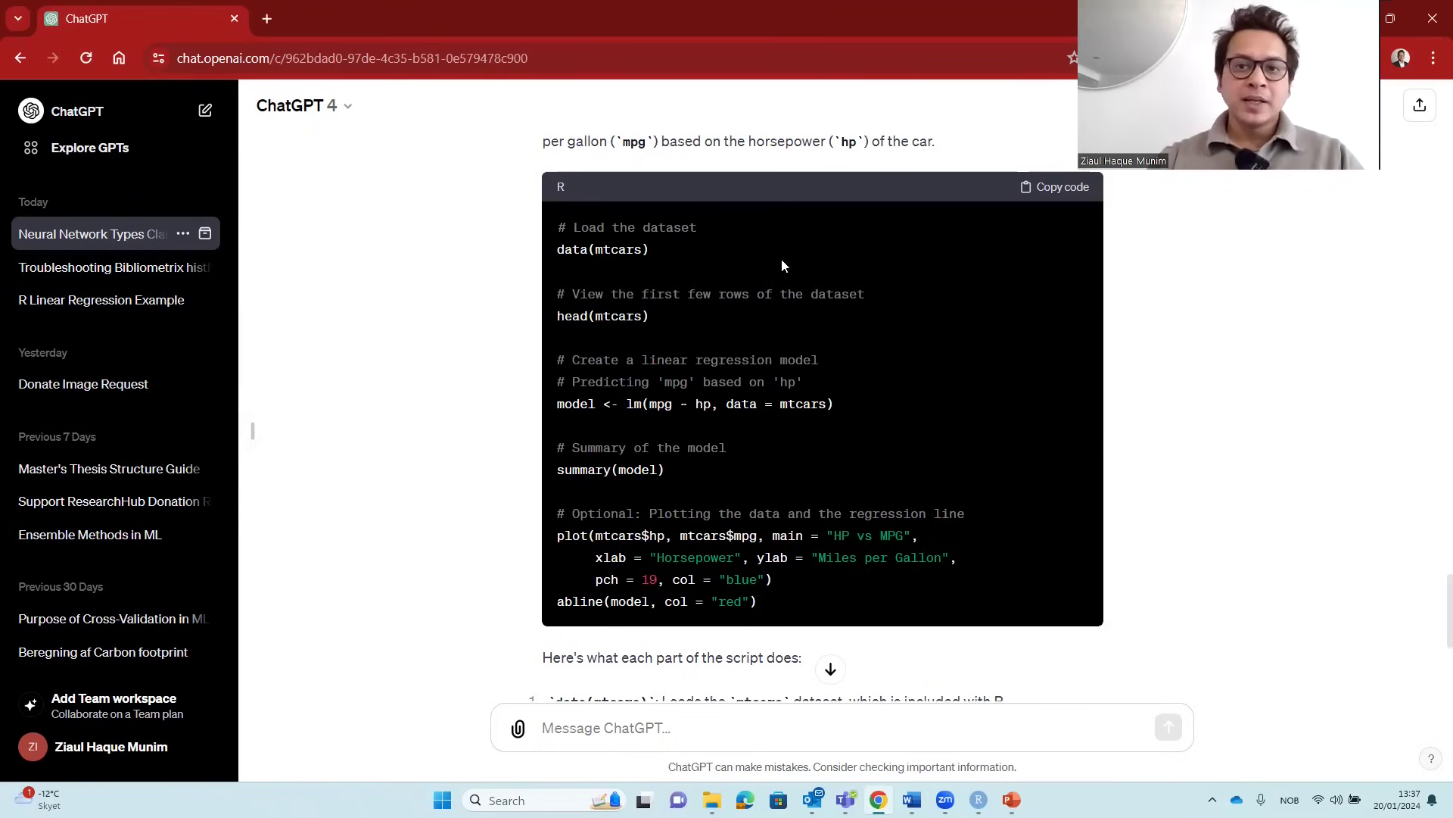
left_click(1041, 193)
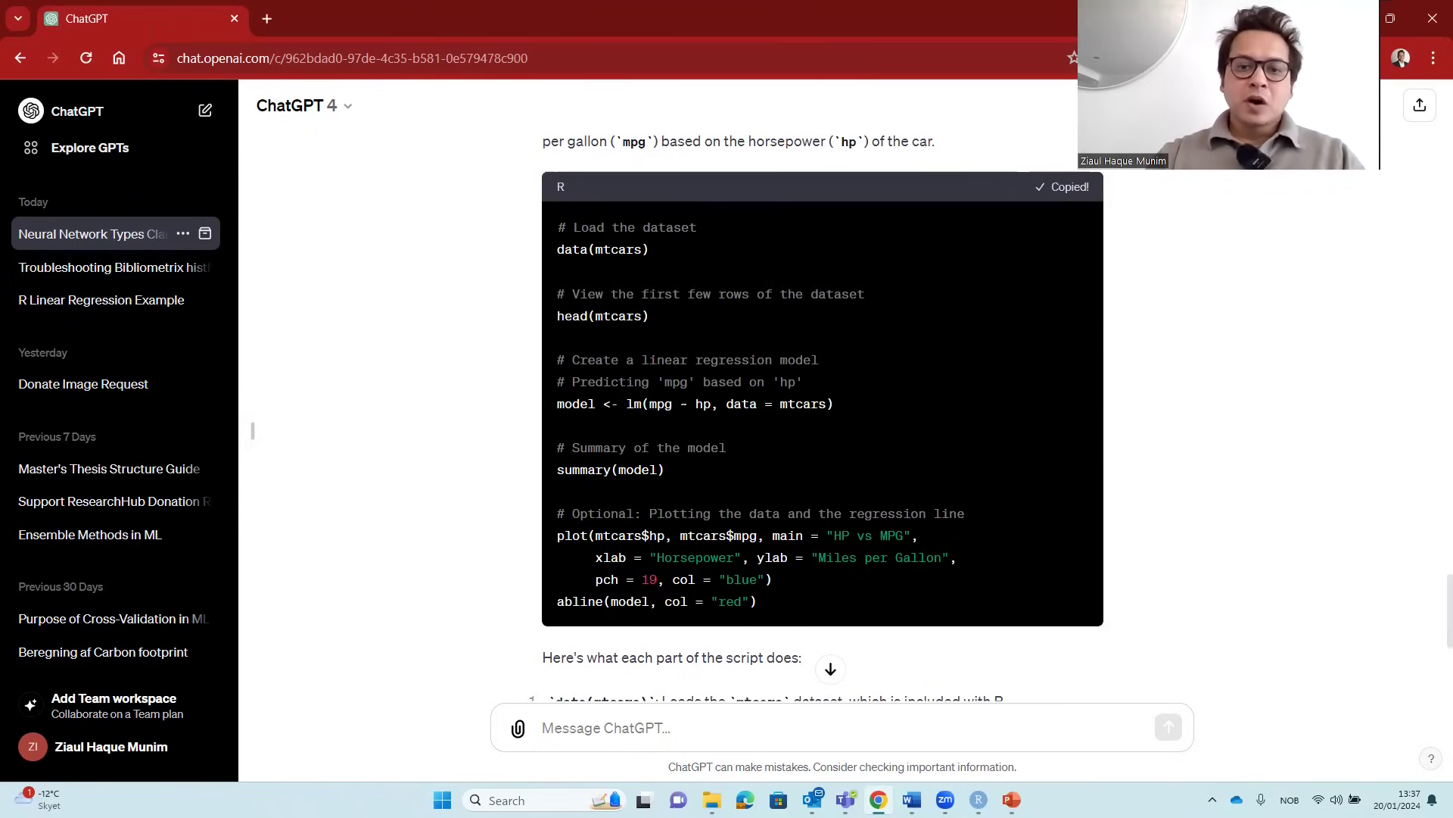
- Paste the regression code into RStudio and run all lines, producing the summary and HP vs MPG plot
key("alt+Tab")
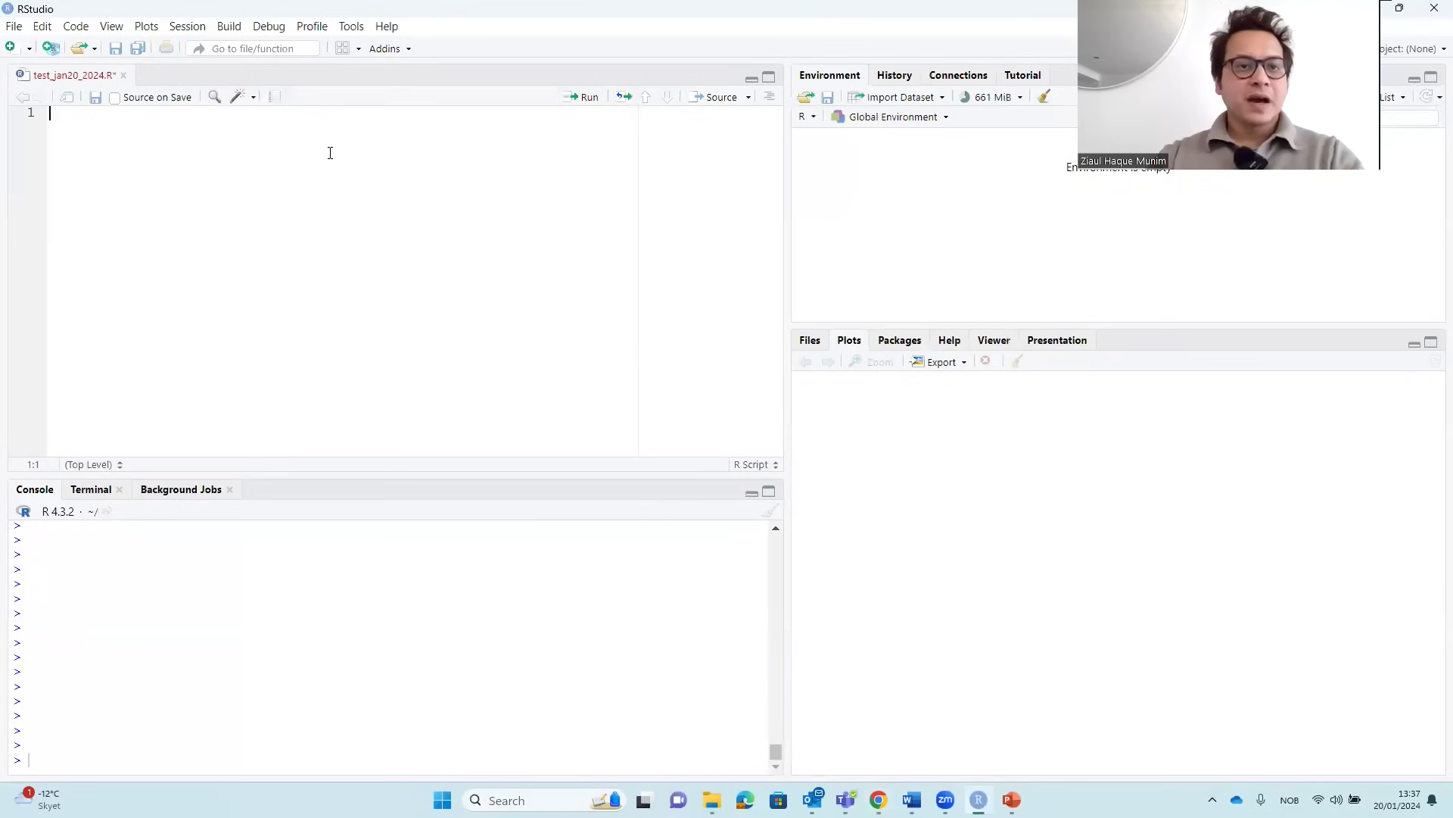
key("ctrl+v")
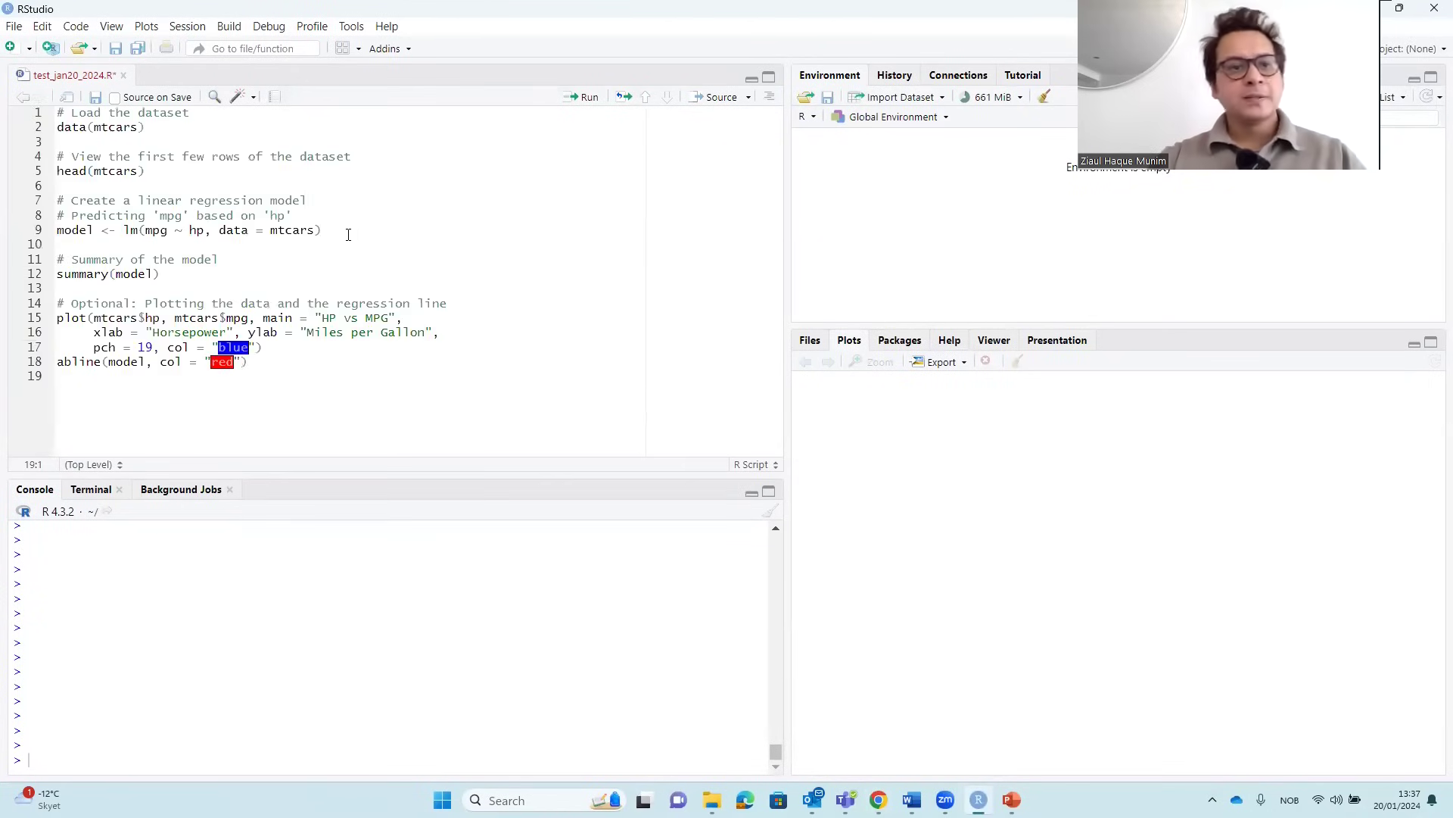
left_click_drag(337, 372, 59, 112)
left_click(586, 98)
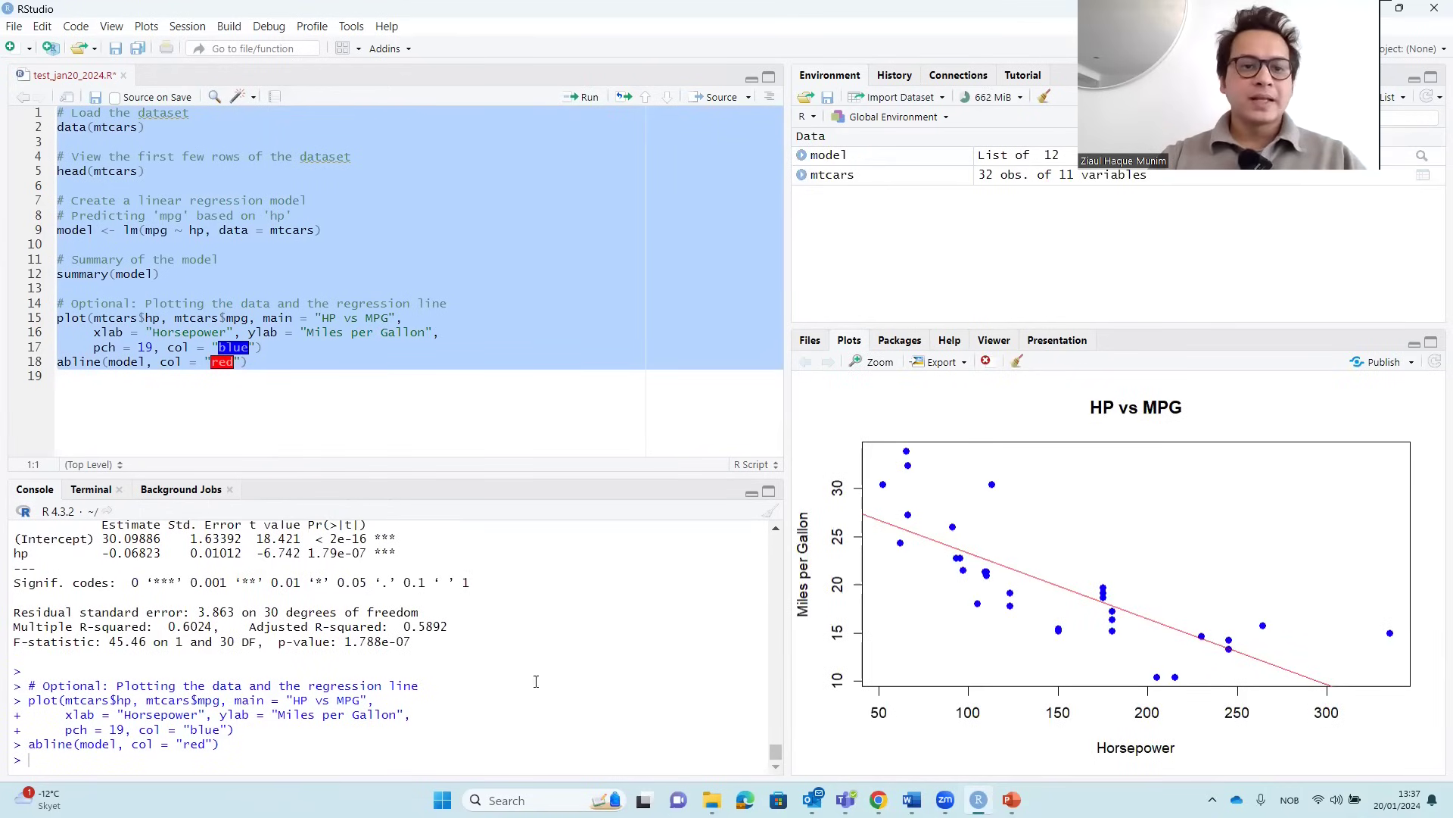
scroll(359, 656, "up", 5)
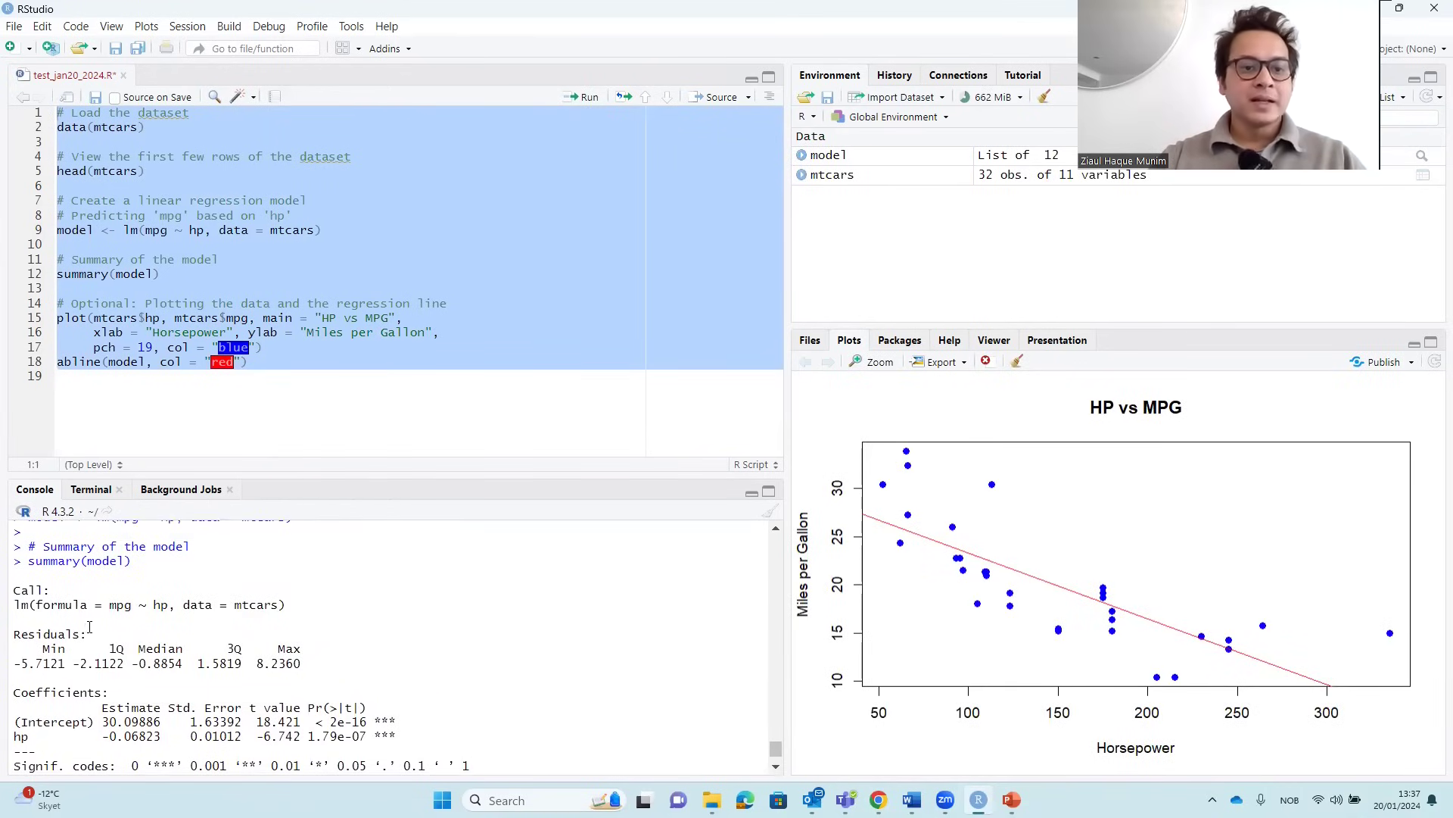
scroll(96, 633, "down", 5)
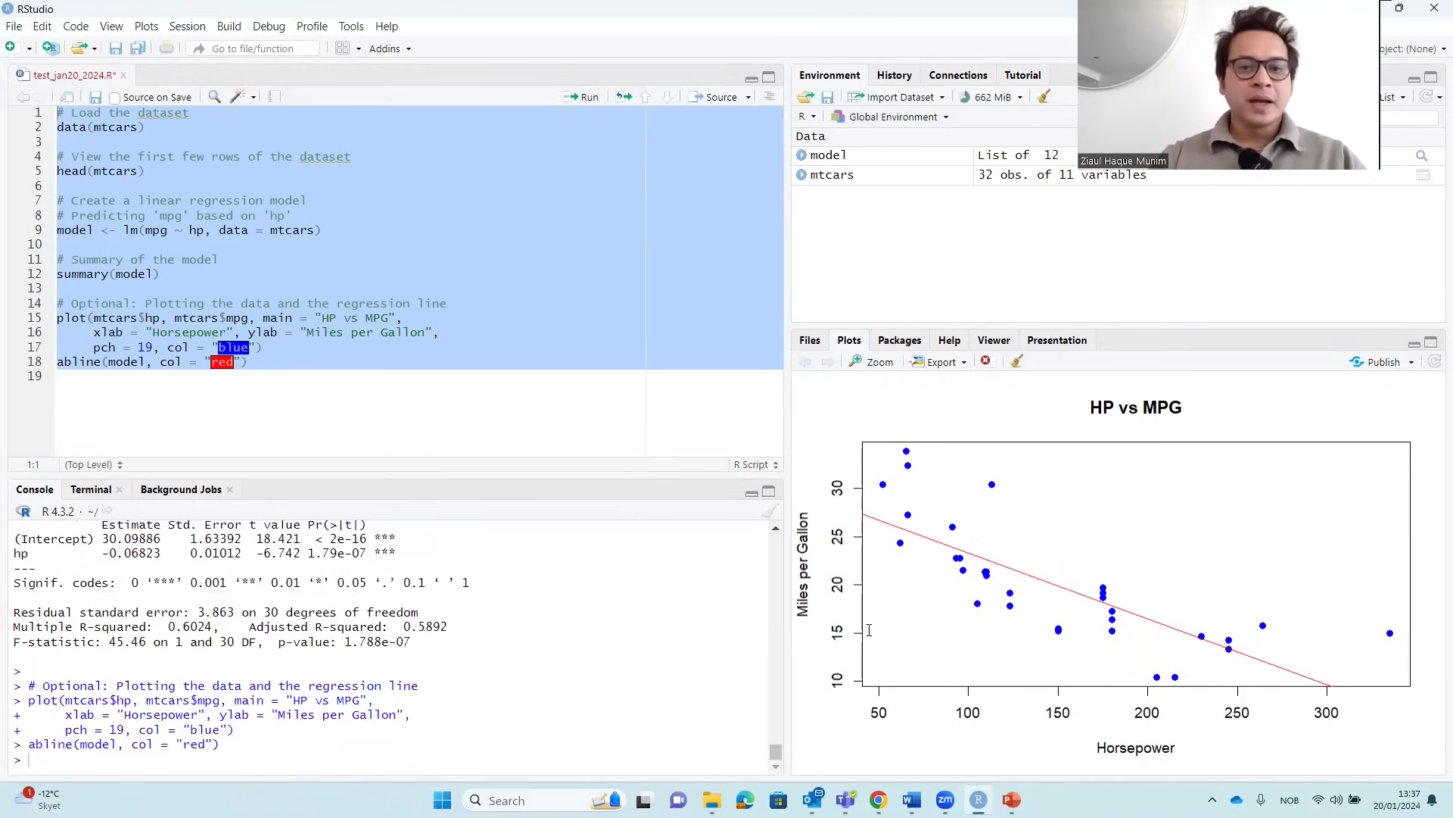
left_click(351, 334)
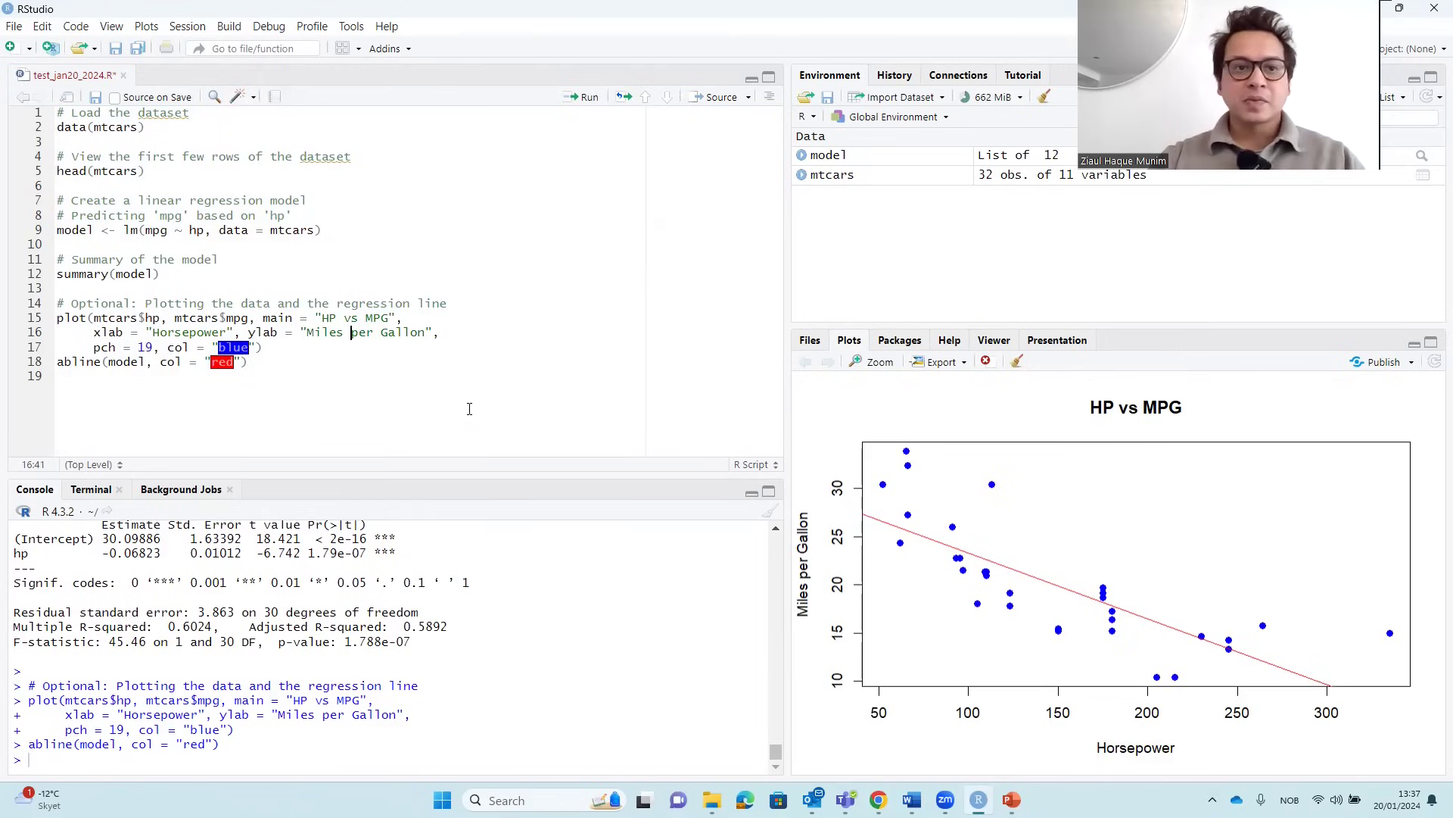
left_click(378, 368)
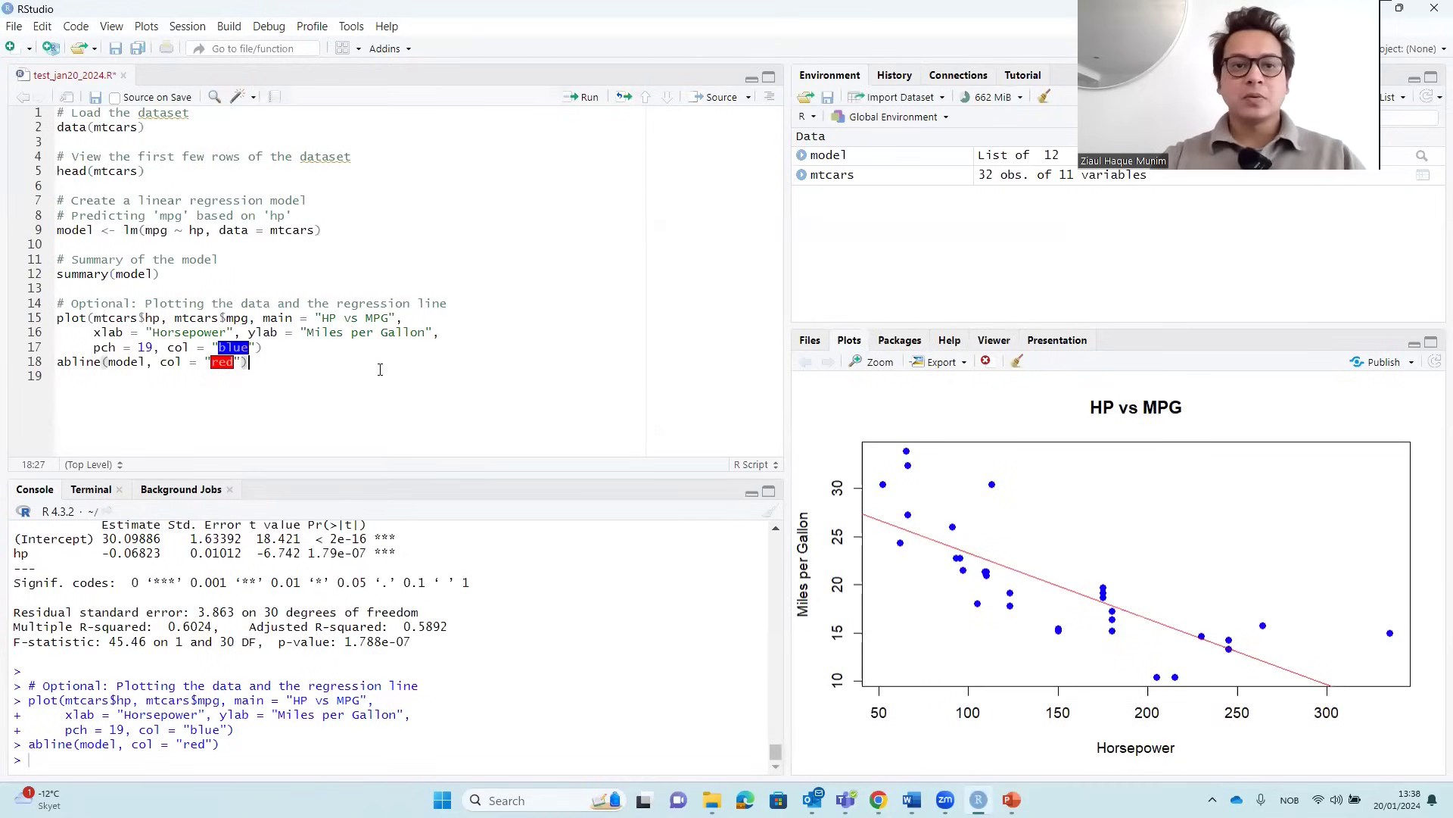
- Return to the PowerPoint slide listing all four research-support uses
key("alt+Tab")
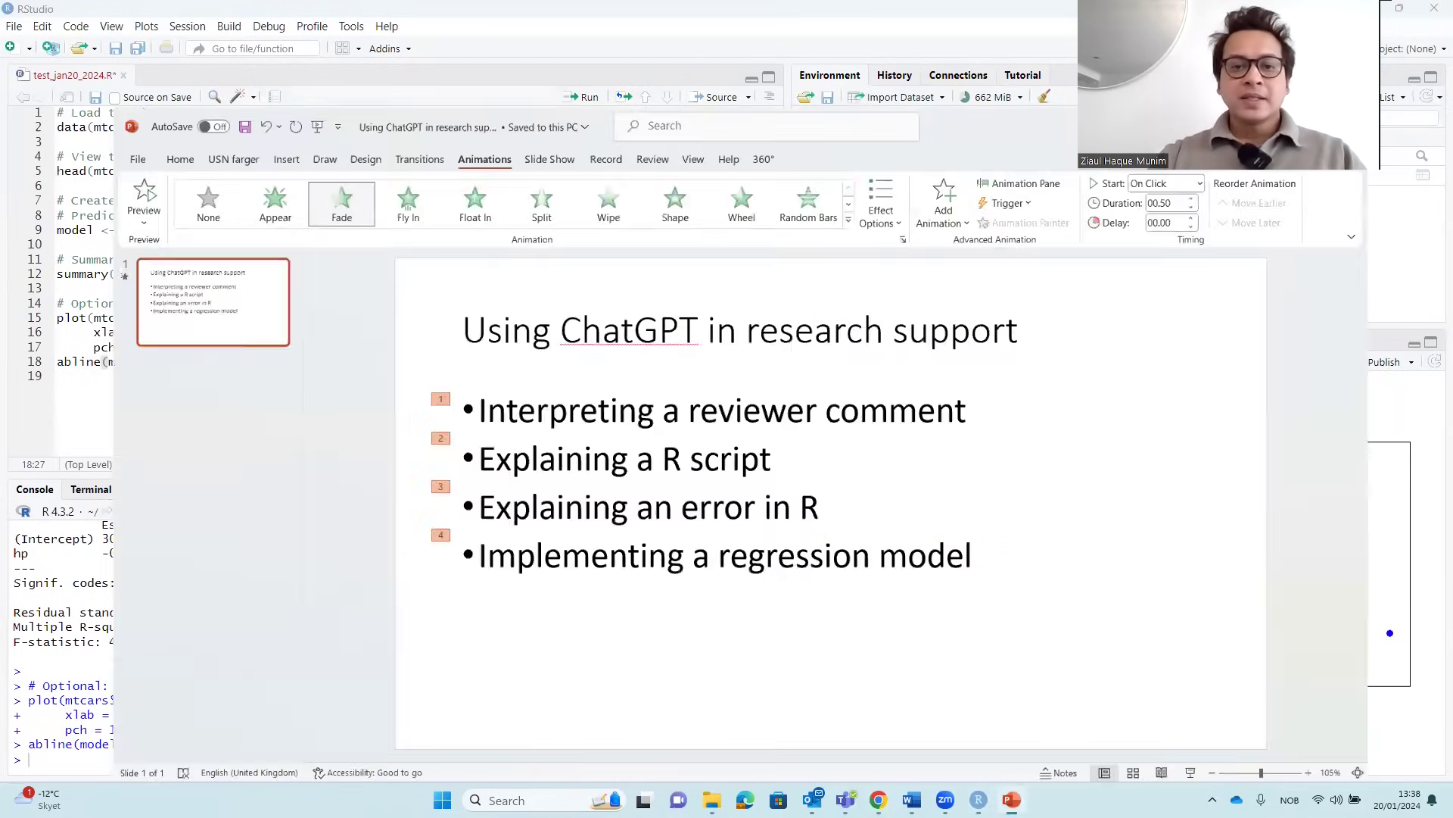